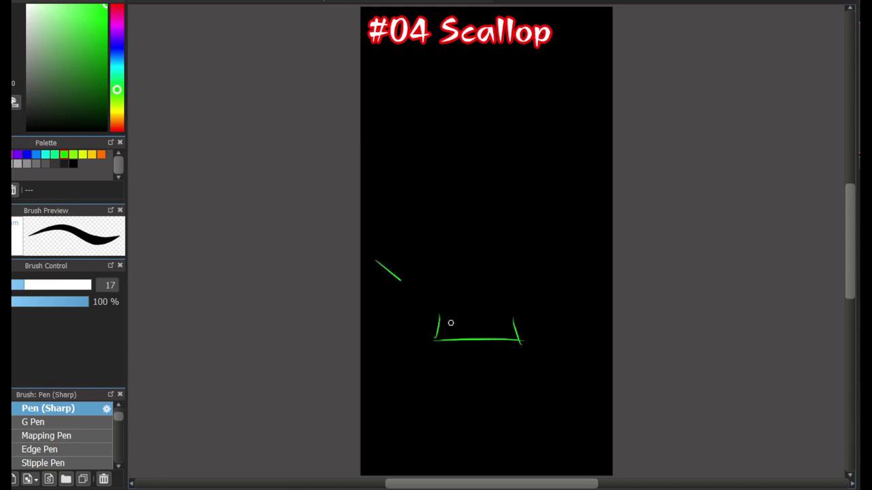
- Sketch the fan-shaped outline of the open upper shell above the hinge in green
left_click_drag(450, 322, 597, 254)
mouse_move(374, 259)
left_mouse_down()
mouse_move(551, 192)
mouse_move(597, 252)
left_mouse_up()
key("ctrl+z")
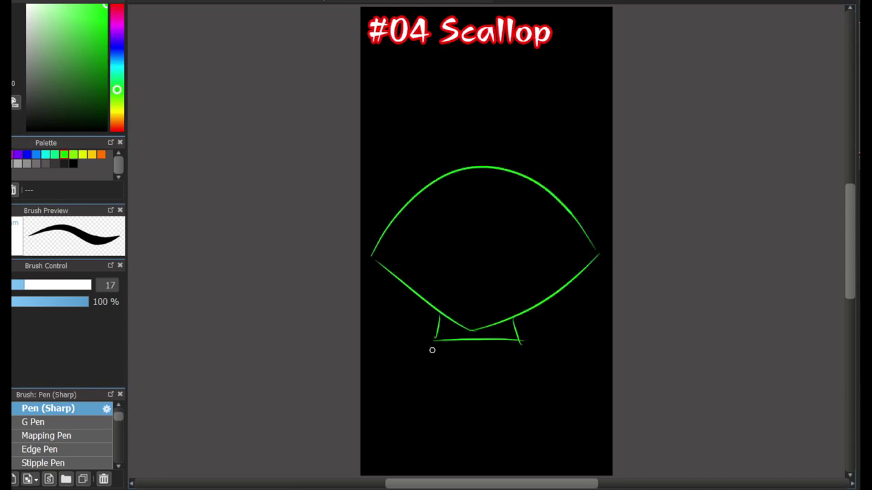
- Sketch the lower shell's curved bottom edge and a round pearl resting over the hinge
left_click_drag(371, 343, 602, 339)
key("ctrl+z")
mouse_move(461, 329)
left_mouse_down()
mouse_move(455, 305)
mouse_move(452, 331)
left_mouse_up()
key("ctrl+z")
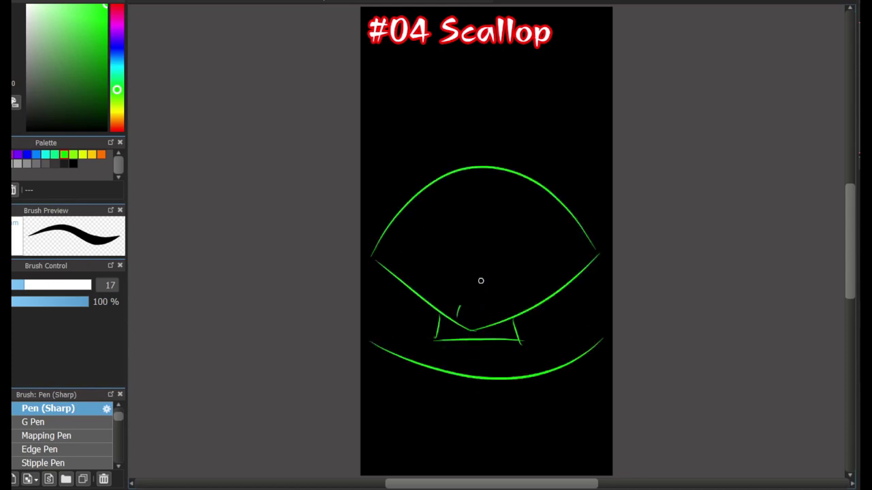
left_click_drag(482, 290, 460, 329)
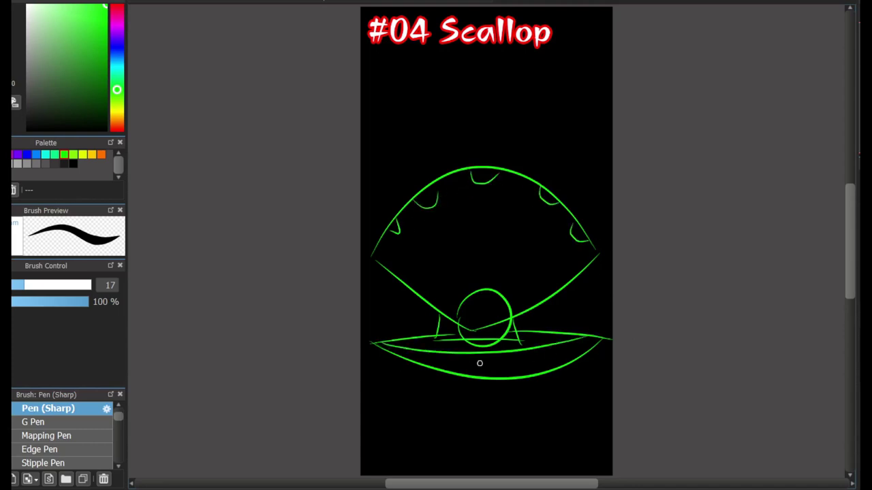
- Draw the curved inner rim of the lower shell just beneath the pearl
mouse_move(382, 345)
left_mouse_down()
mouse_move(610, 336)
mouse_move(515, 351)
left_mouse_up()
key("ctrl+z")
key("ctrl+z")
mouse_move(578, 340)
left_mouse_down()
mouse_move(418, 362)
mouse_move(596, 350)
mouse_move(394, 350)
left_mouse_up()
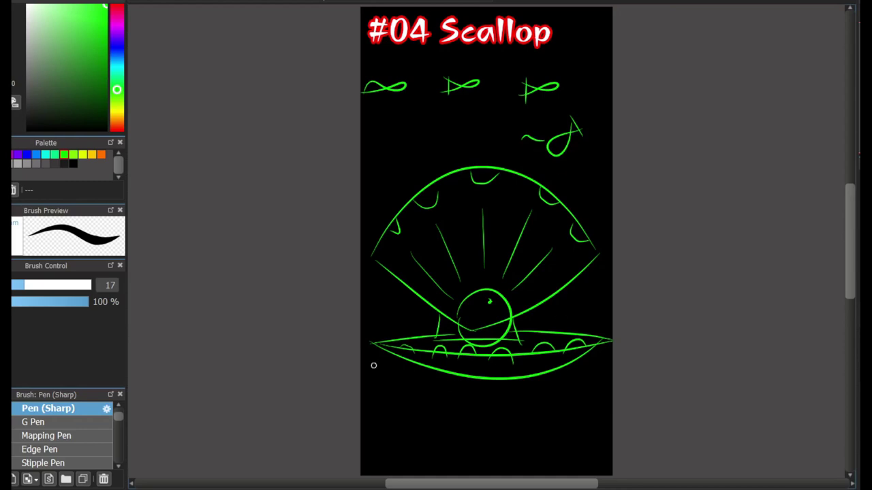
- Draw two wavy seabed bands beneath the shell and add small rounded stones along their lower edges
left_click_drag(370, 367, 611, 378)
left_click_drag(362, 392, 612, 390)
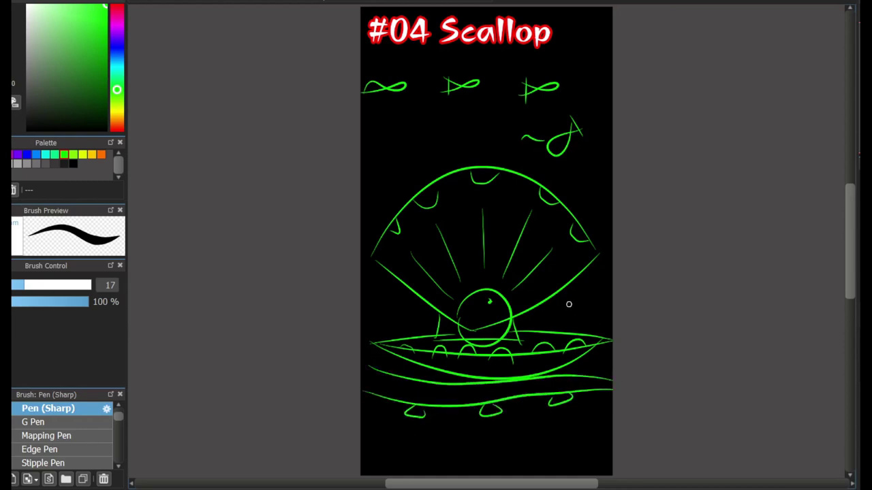
scroll(432, 316, "down", 2)
left_click_drag(363, 368, 562, 407)
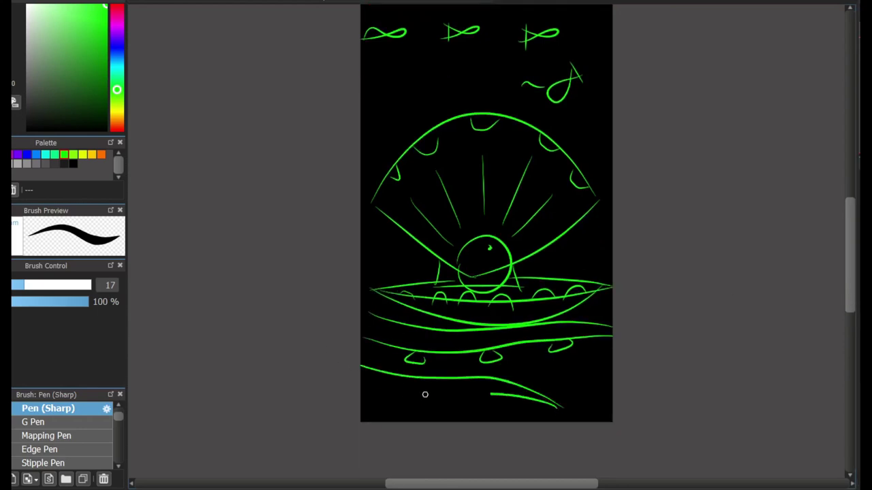
left_click_drag(362, 393, 557, 407)
left_click_drag(380, 398, 375, 412)
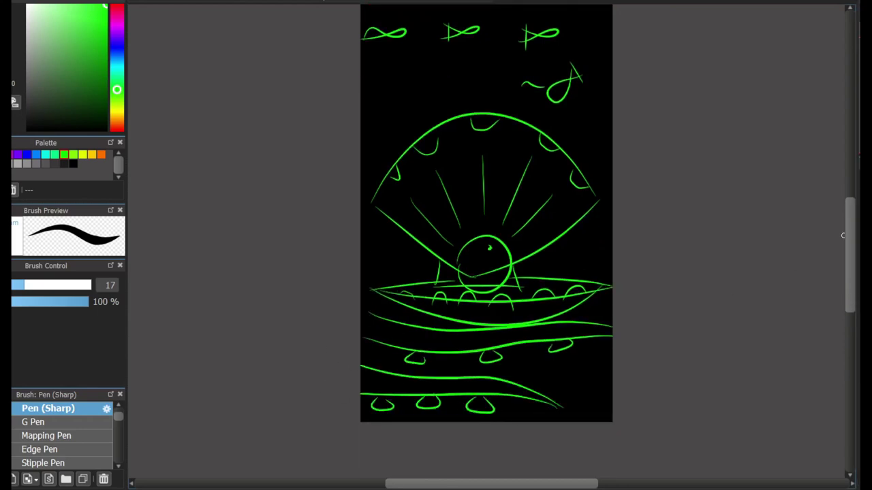
- Add blue dots inside the pearl and a star-shaped sparkle on its upper edge
scroll(506, 268, "up", 3)
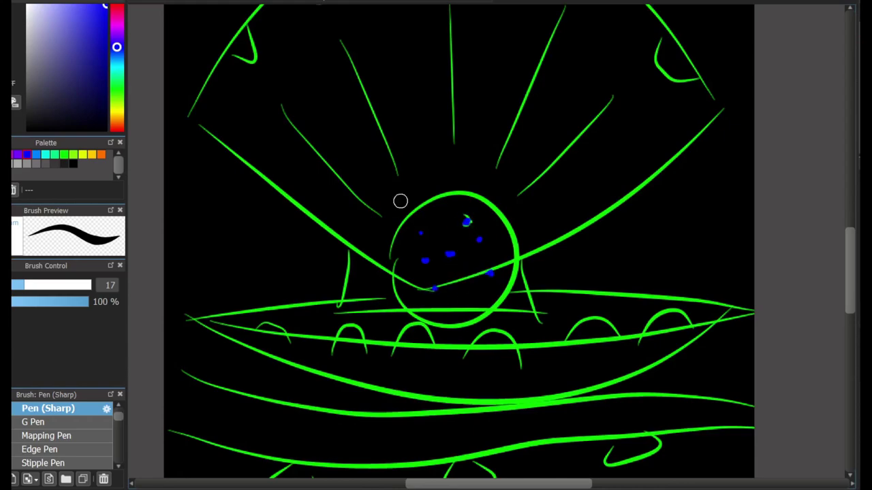
scroll(838, 195, "up", 10)
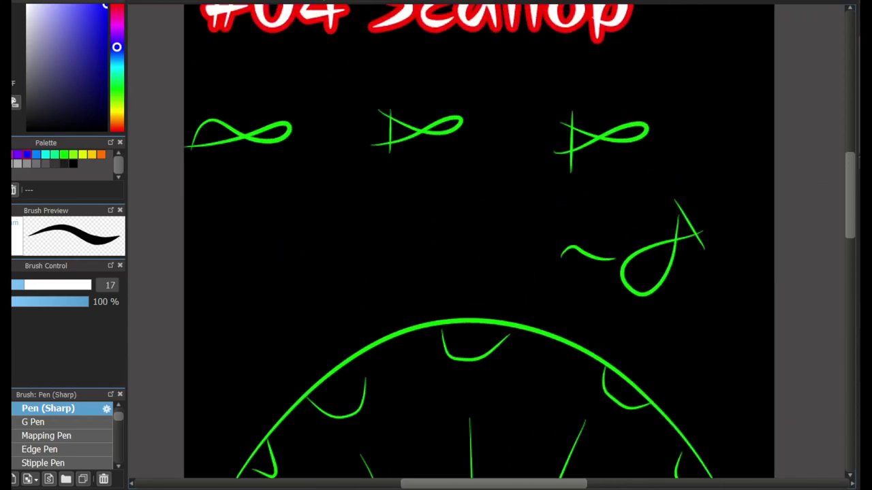
scroll(838, 194, "down", 12)
scroll(505, 245, "up", 5)
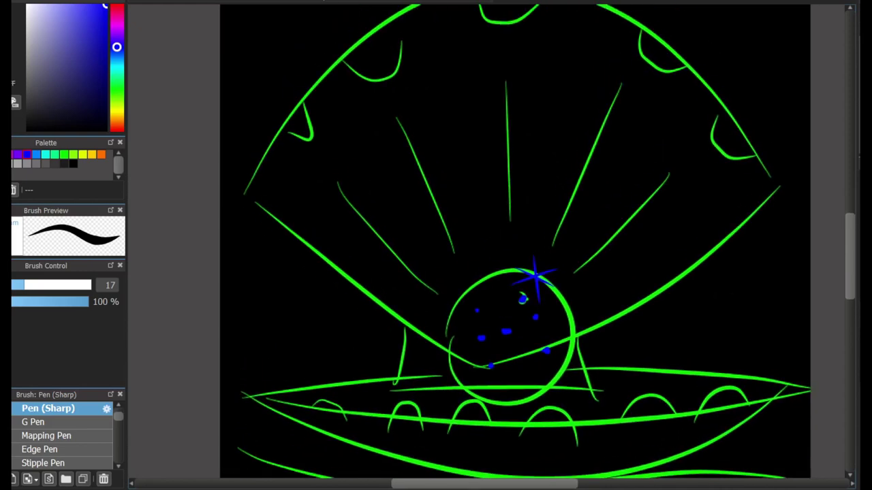
- Add short blue accent lines around the hinge and beneath the pearl
scroll(281, 243, "down", 3)
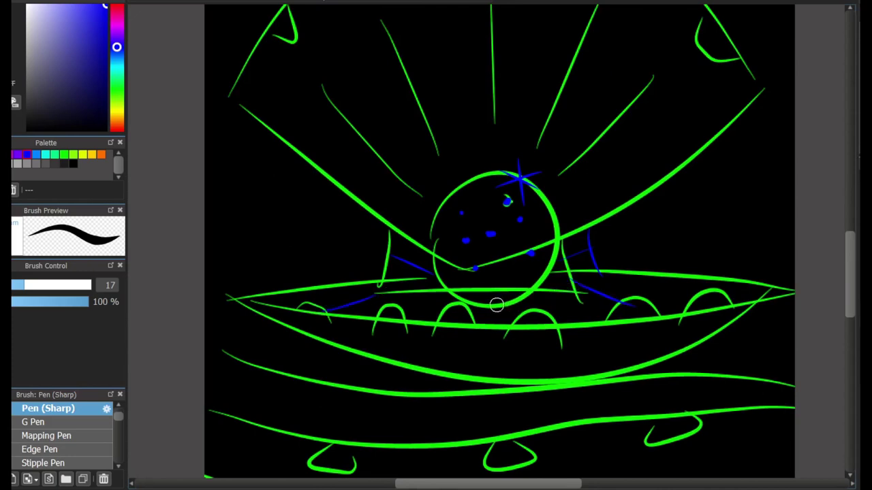
scroll(837, 230, "up", 10)
scroll(837, 229, "down", 9)
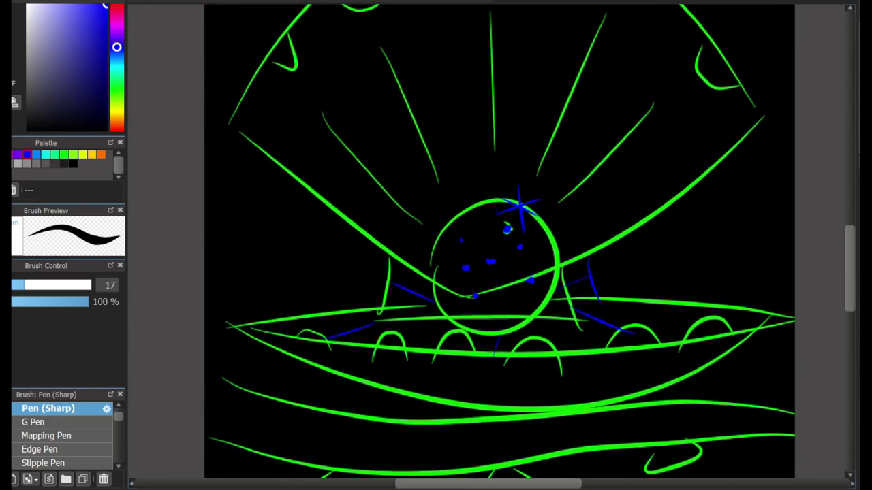
scroll(718, 373, "down", 5)
scroll(584, 55, "up", 3)
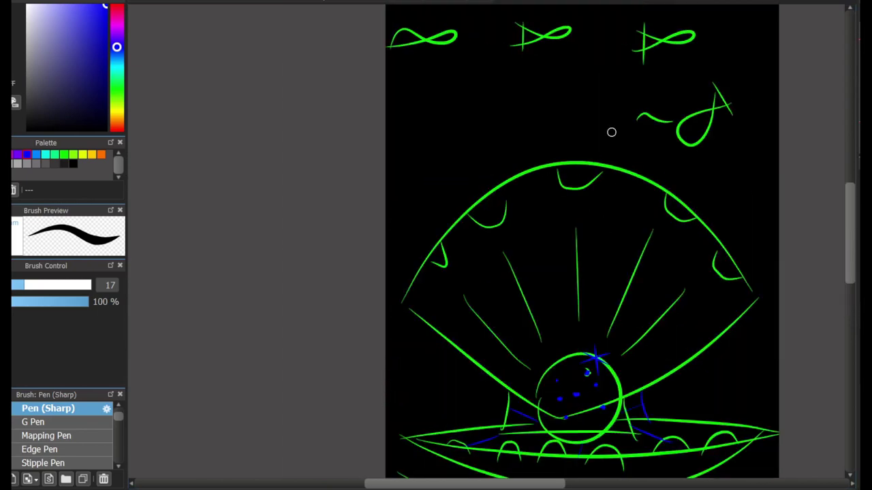
- Draw a blue circle with three dots inside below the rightmost stone of the upper seabed band
scroll(842, 243, "down", 5)
scroll(738, 220, "up", 2)
mouse_move(708, 253)
left_mouse_down()
mouse_move(655, 272)
mouse_move(705, 253)
left_mouse_up()
key("ctrl+z")
scroll(703, 271, "up", 10)
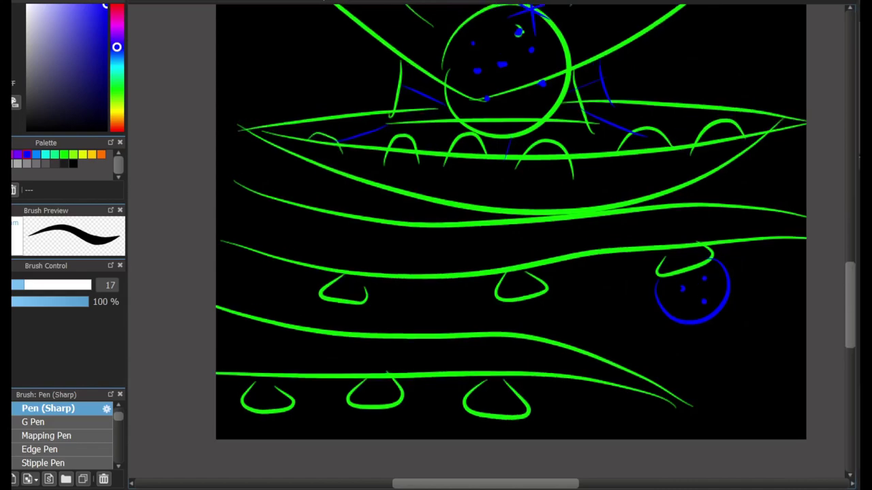
- Select the middle fish under the title, move it slightly down and left, and clear the selection
scroll(415, 153, "down", 1)
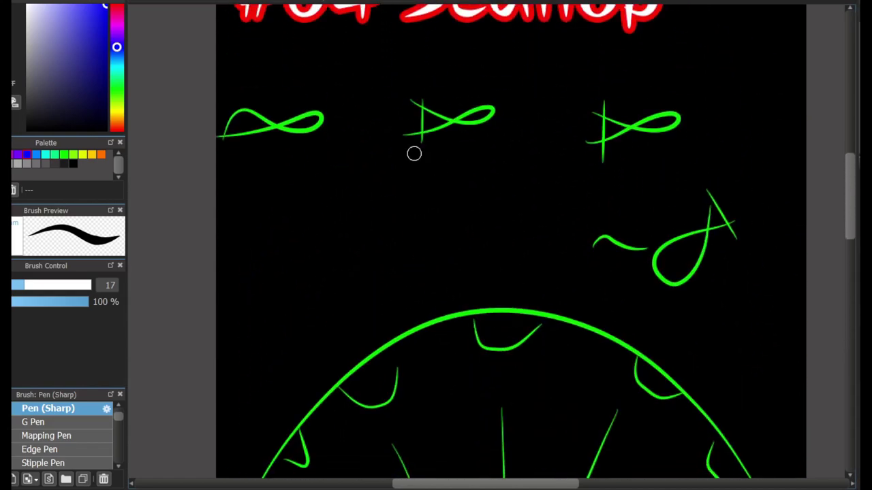
left_click_drag(370, 77, 525, 175)
left_click_drag(447, 126, 408, 192)
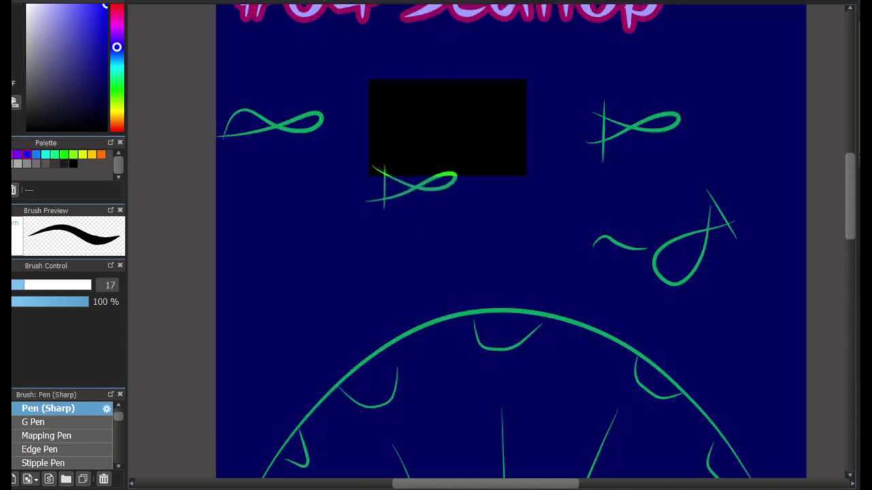
key("ctrl+d")
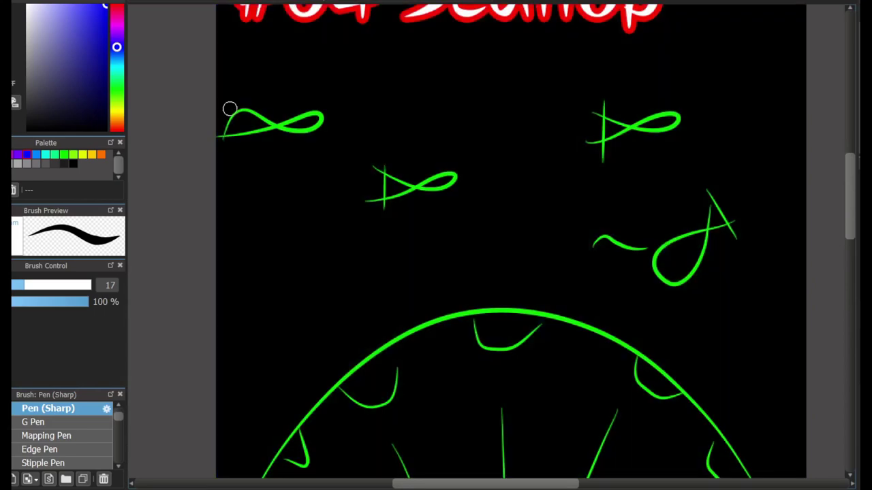
- Draw a blue arc inside the upper shell, following its outer rim
mouse_move(849, 223)
left_mouse_down()
mouse_move(850, 286)
mouse_move(850, 262)
left_mouse_up()
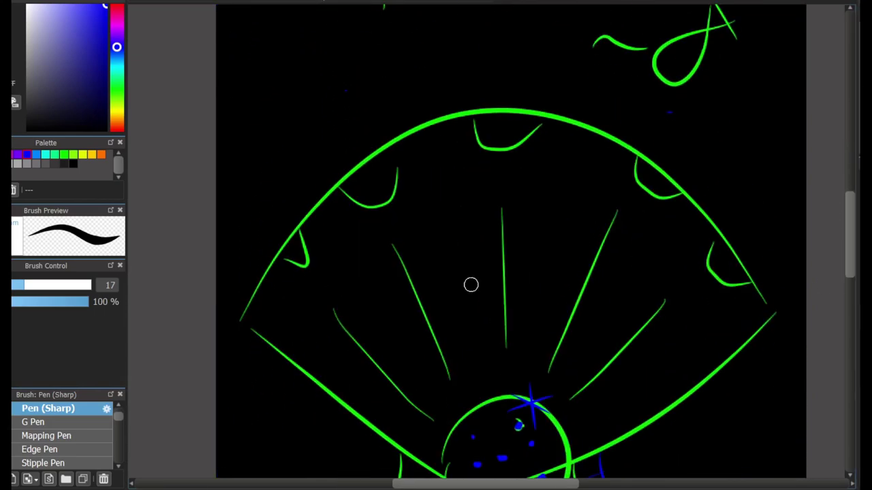
left_click_drag(283, 335, 345, 254)
mouse_move(399, 204)
left_mouse_down()
mouse_move(600, 197)
mouse_move(755, 342)
mouse_move(701, 311)
mouse_move(567, 179)
mouse_move(741, 346)
left_mouse_up()
key("ctrl+z")
key("ctrl+z")
key("ctrl+z")
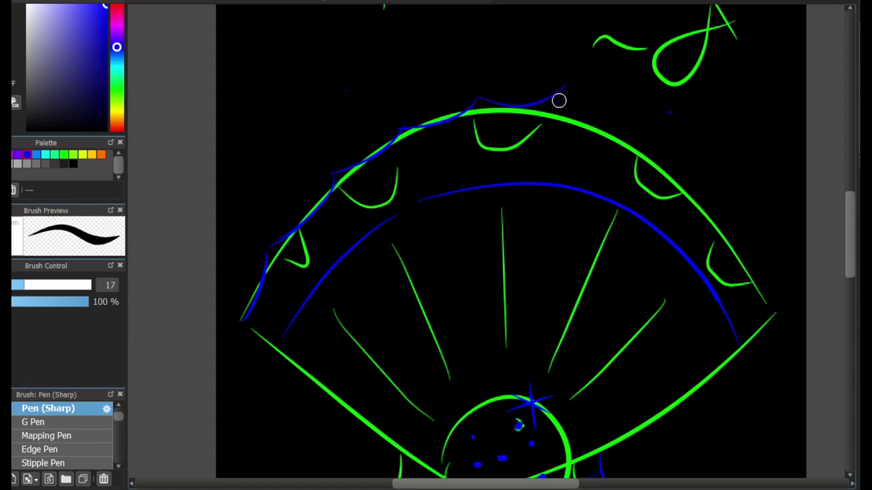
- Complete the scalloped blue edge along the upper shell's rim and draw a matching one along the lower shell's inner rim
left_click_drag(558, 101, 652, 156)
left_click_drag(702, 208, 728, 238)
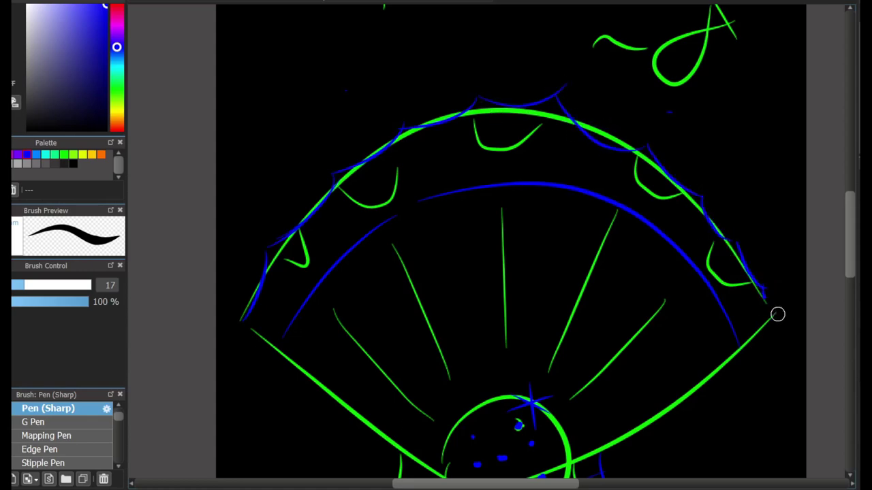
scroll(727, 289, "down", 3)
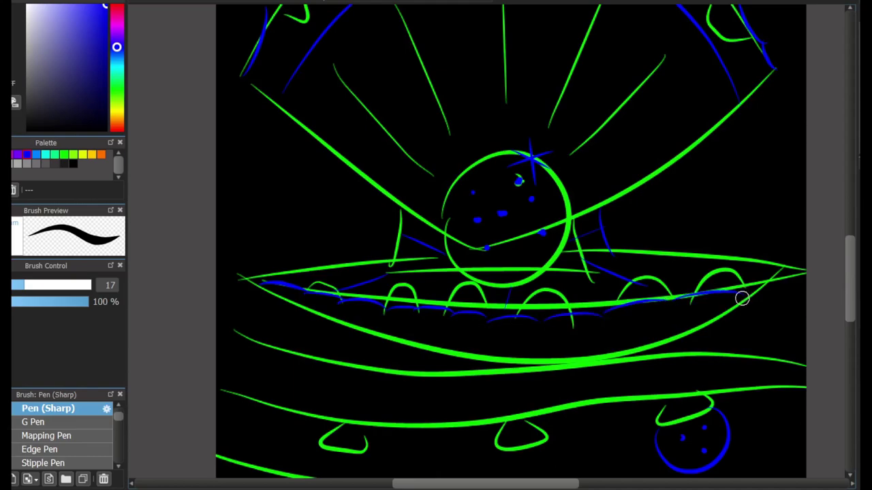
scroll(821, 252, "down", 2)
scroll(820, 252, "up", 5)
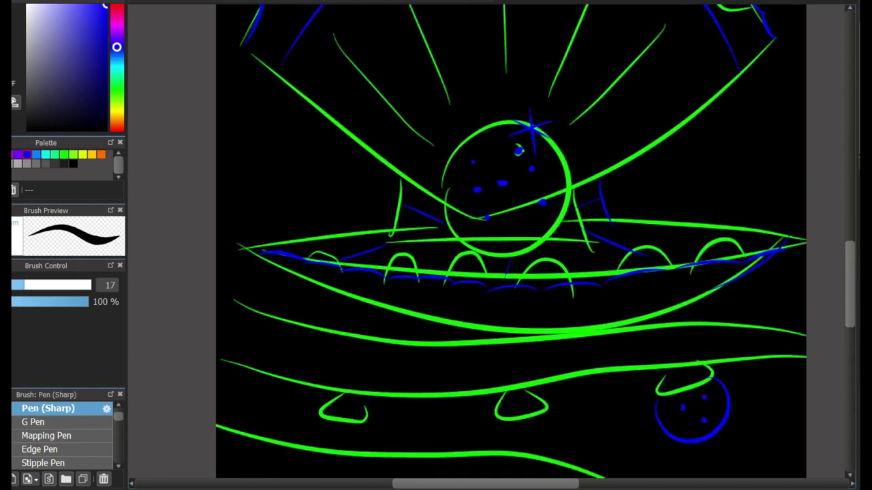
scroll(820, 252, "down", 7)
scroll(510, 245, "up", 7)
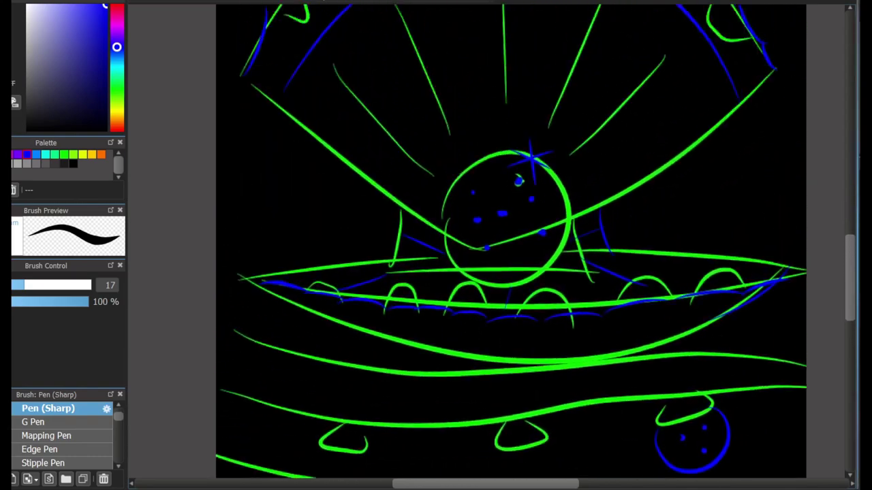
scroll(492, 367, "down", 5)
scroll(492, 367, "up", 6)
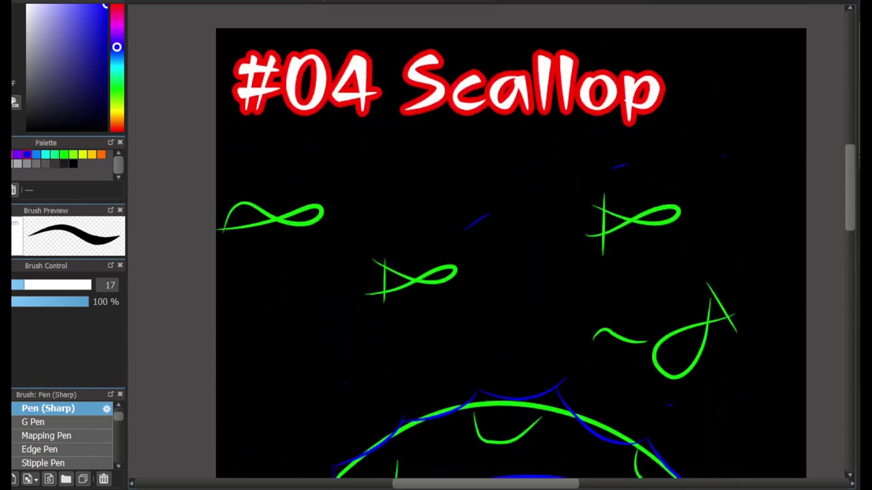
scroll(493, 367, "down", 6)
- Erase the blue dots and the shell lines crossing the inside of the pearl
scroll(492, 367, "up", 1)
scroll(492, 367, "up", 2)
key("e")
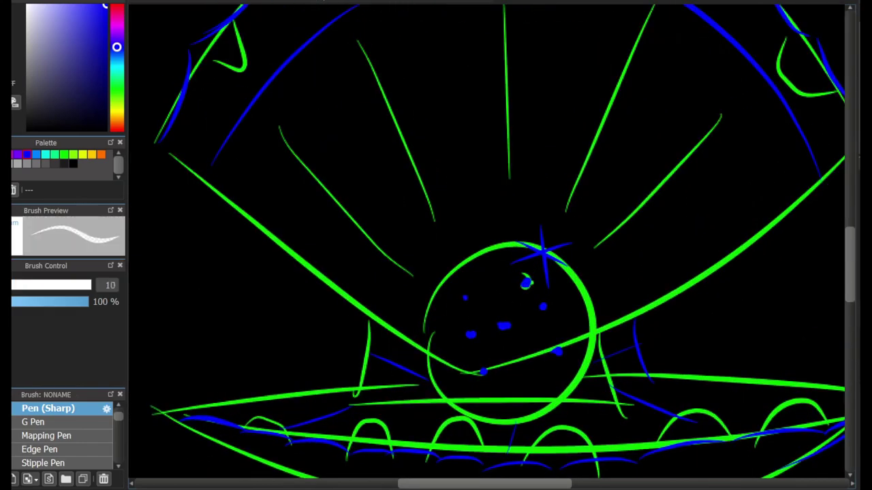
key("Up")
key("Up")
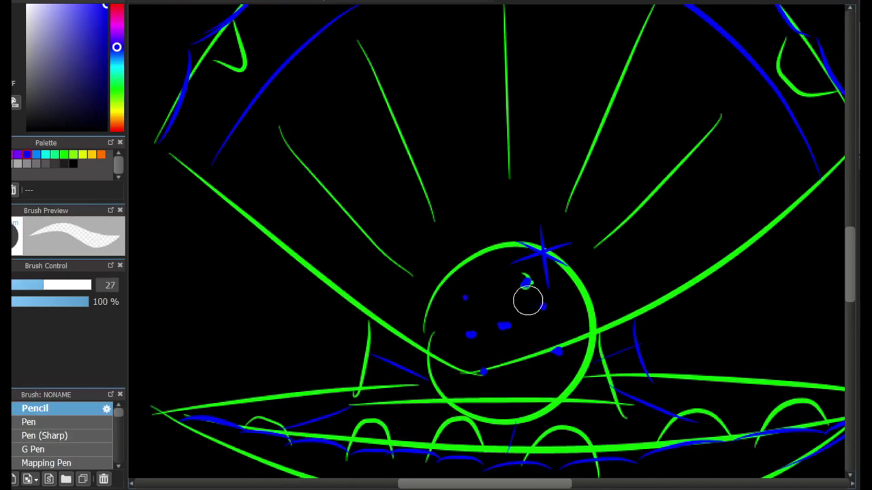
mouse_move(518, 361)
left_mouse_down()
mouse_move(544, 397)
mouse_move(450, 367)
mouse_move(573, 332)
mouse_move(544, 285)
mouse_move(499, 333)
mouse_move(498, 324)
mouse_move(519, 320)
left_mouse_up()
- Draw four small asterisk-shaped stars in blue inside the pearl
key("b")
scroll(445, 378, "up", 2)
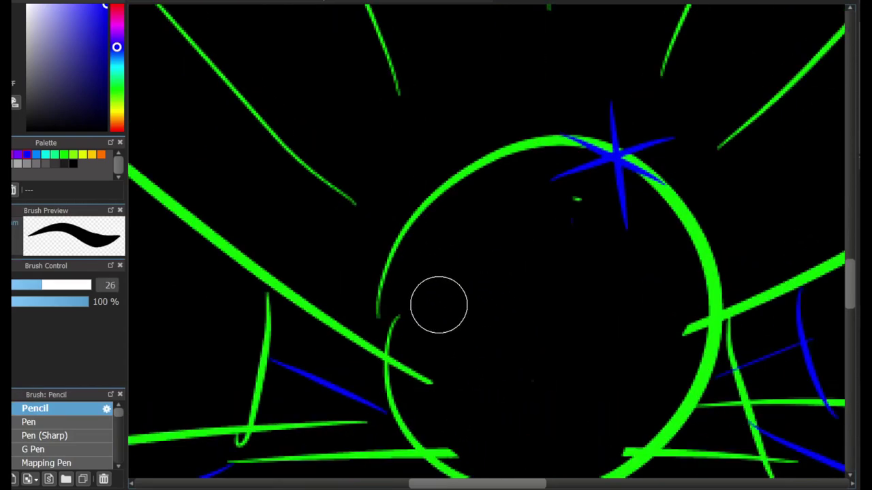
left_click_drag(467, 264, 465, 328)
left_click_drag(433, 295, 506, 297)
left_click_drag(446, 315, 489, 274)
left_click_drag(538, 255, 591, 286)
left_click(549, 296)
left_click_drag(563, 238, 566, 304)
left_click_drag(535, 293, 586, 247)
left_click_drag(497, 359, 502, 424)
left_click_drag(471, 395, 524, 407)
left_click_drag(477, 376, 493, 403)
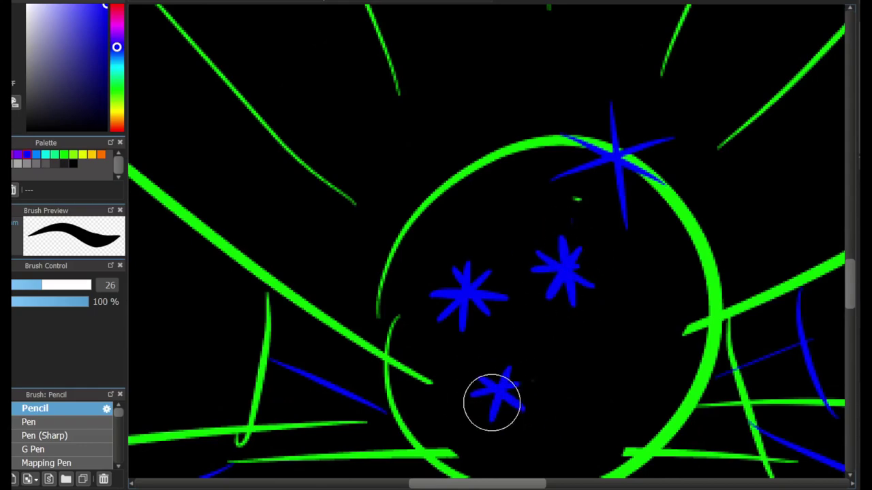
left_click_drag(558, 371, 574, 395)
left_click_drag(577, 344, 584, 405)
mouse_move(555, 381)
left_mouse_down()
mouse_move(593, 344)
mouse_move(592, 449)
mouse_move(593, 286)
left_mouse_up()
- Try the Beads brush with test strokes across the upper shell and undo them
scroll(593, 344, "down", 3)
scroll(463, 218, "up", 1)
left_click_drag(463, 180, 509, 413)
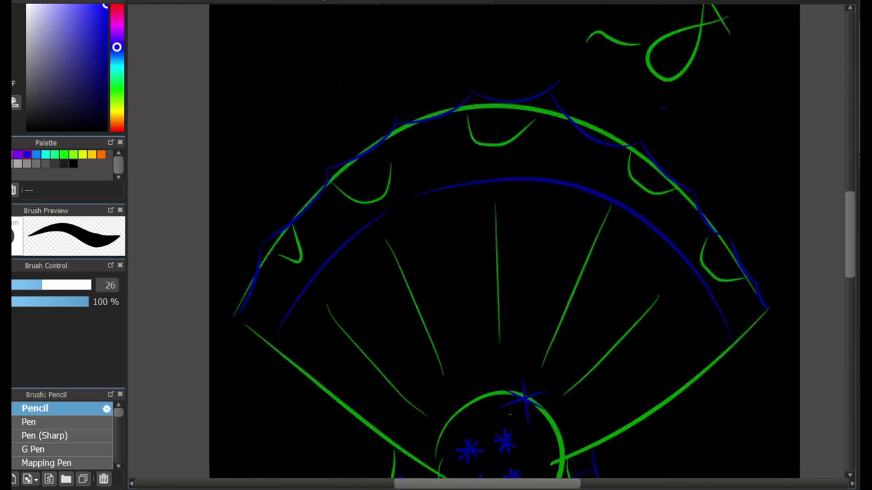
scroll(61, 436, "down", 2)
left_click(38, 449)
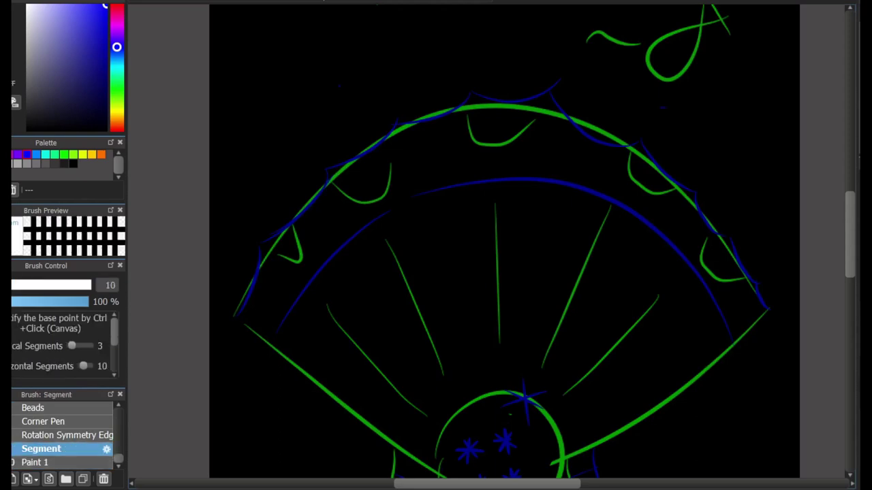
left_click(67, 435)
left_click(46, 421)
left_click(32, 408)
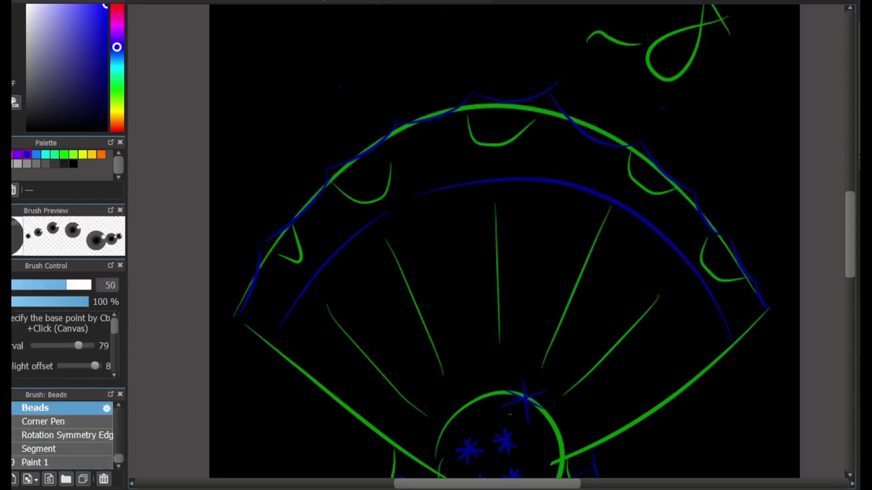
scroll(61, 436, "up", 1)
mouse_move(438, 263)
left_mouse_down()
mouse_move(496, 301)
mouse_move(566, 384)
left_mouse_up()
key("ctrl+z")
mouse_move(493, 87)
left_mouse_down()
mouse_move(592, 347)
mouse_move(572, 318)
mouse_move(631, 387)
mouse_move(633, 365)
left_mouse_up()
key("ctrl+z")
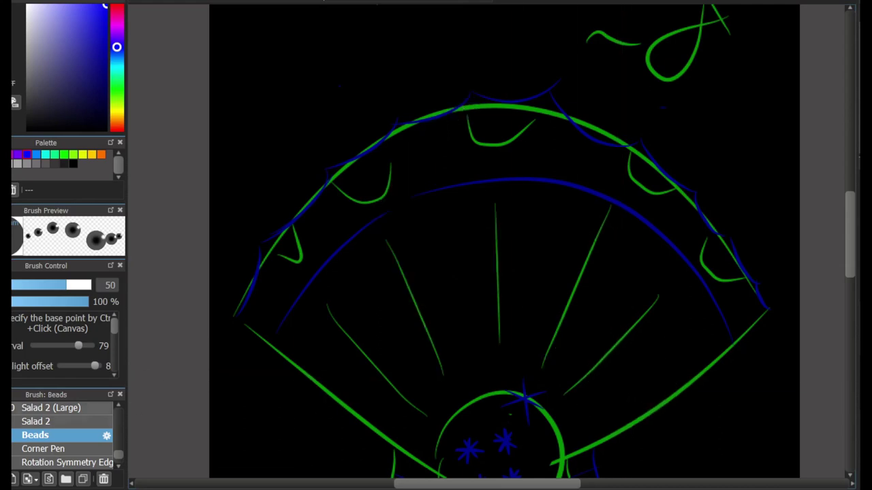
- Try the Rotation Symmetry Pen with 2 lines and its base point at the pearl's centre
left_click(43, 449)
left_click(35, 422)
scroll(82, 429, "up", 2)
left_click(106, 422)
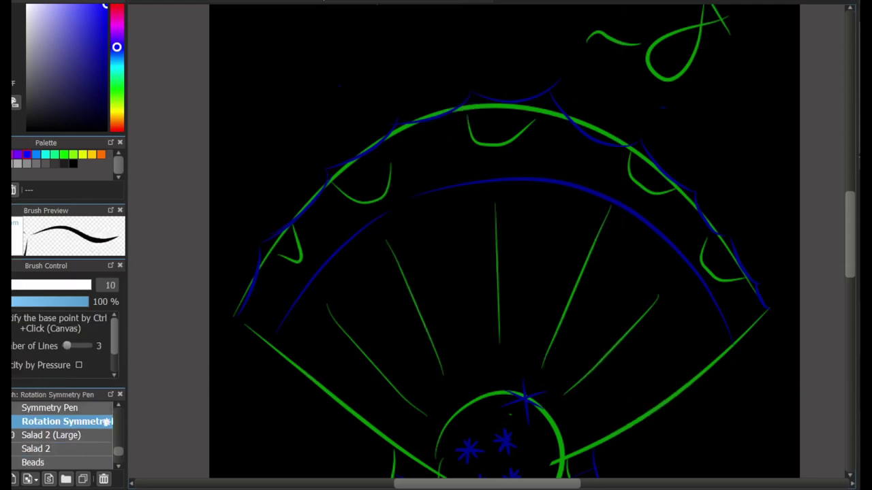
key("ctrl+z")
left_click(502, 297, "ctrl")
scroll(500, 340, "down", 2)
left_click(498, 396, "ctrl")
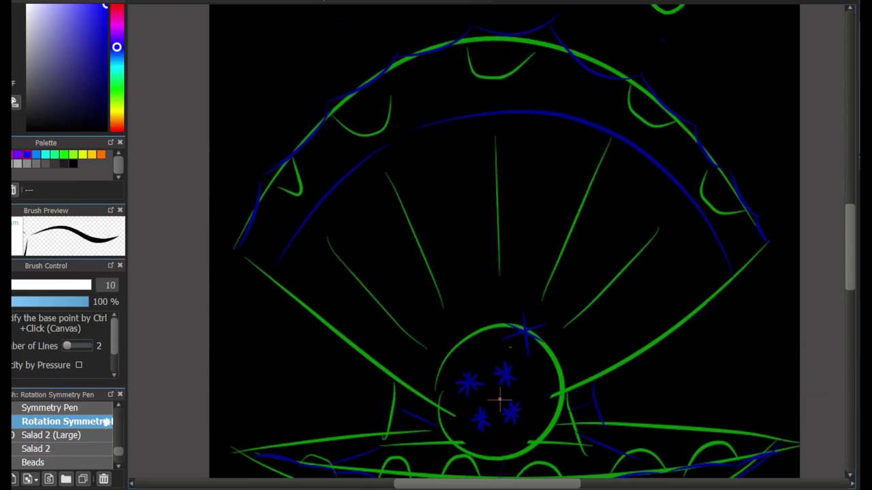
- Set up the Symmetry Pen in white at size 19, with its base point on the shell's axis in the pearl's lower half
left_click(50, 408)
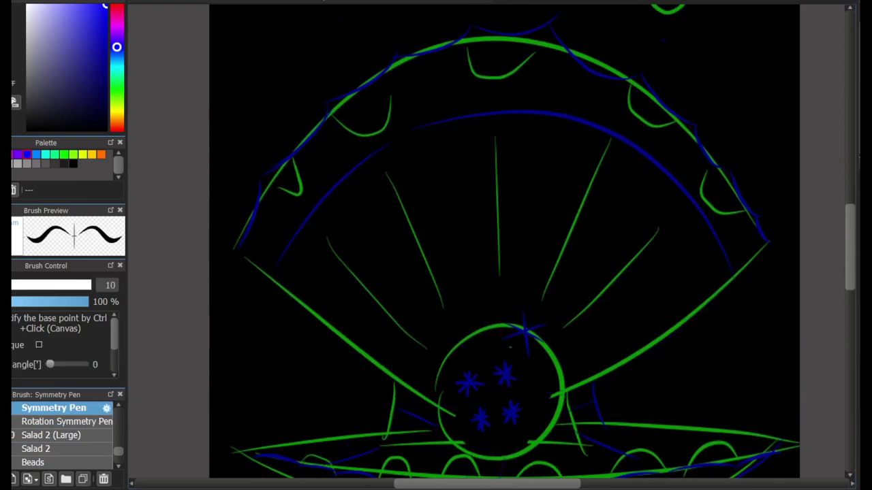
left_click(487, 412, "ctrl")
left_click(498, 413, "ctrl")
mouse_move(562, 394)
left_mouse_down()
mouse_move(715, 297)
mouse_move(613, 237)
mouse_move(698, 95)
left_mouse_up()
key("ctrl+z")
mouse_move(541, 238)
left_mouse_down()
mouse_move(602, 288)
mouse_move(665, 143)
mouse_move(701, 102)
left_mouse_up()
key("ctrl+z")
left_click(117, 109)
key("bracketright")
mouse_move(566, 315)
left_mouse_down()
mouse_move(636, 309)
mouse_move(646, 279)
left_mouse_up()
key("ctrl+z")
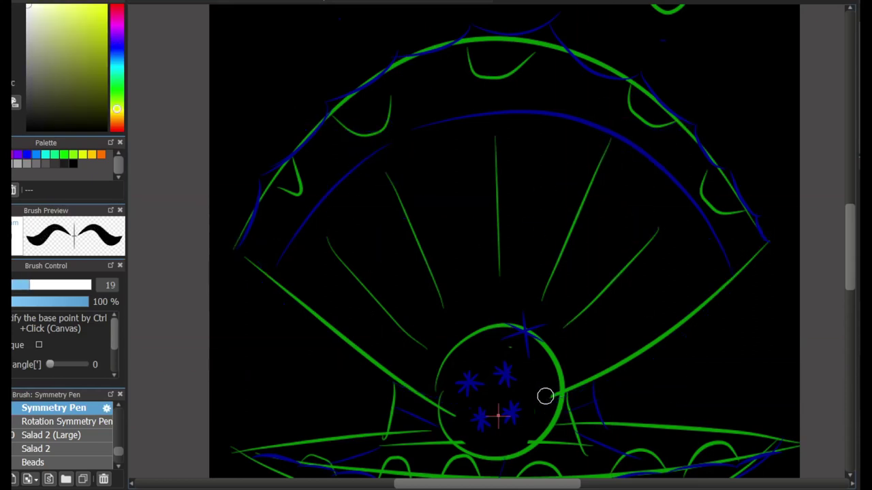
- Ink the upper shell's curved sides and scalloped rim with mirrored white strokes, leaving the top centre scallop open
left_click_drag(512, 413, 672, 313)
key("ctrl+z")
key("ctrl+z")
mouse_move(545, 27)
left_mouse_down()
mouse_move(627, 69)
mouse_move(690, 125)
mouse_move(739, 188)
mouse_move(512, 415)
mouse_move(760, 248)
left_mouse_up()
key("ctrl+z")
- Ink three mirrored pairs of white ribs fanning from above the pearl toward the upper shell's rim
mouse_move(536, 371)
left_mouse_down()
mouse_move(662, 285)
mouse_move(685, 252)
left_mouse_up()
key("ctrl+z")
left_click_drag(716, 201, 560, 335)
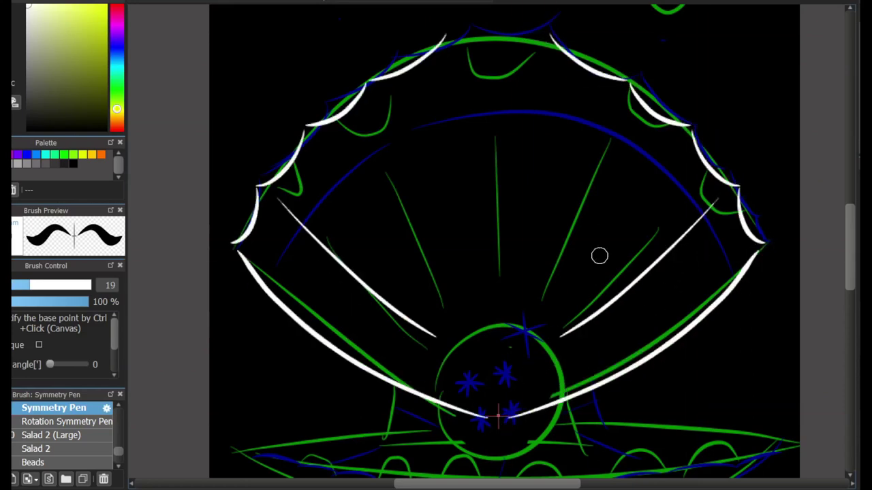
left_click_drag(621, 108, 533, 272)
left_click_drag(538, 56, 502, 211)
key("ctrl+z")
left_click_drag(547, 47, 509, 247)
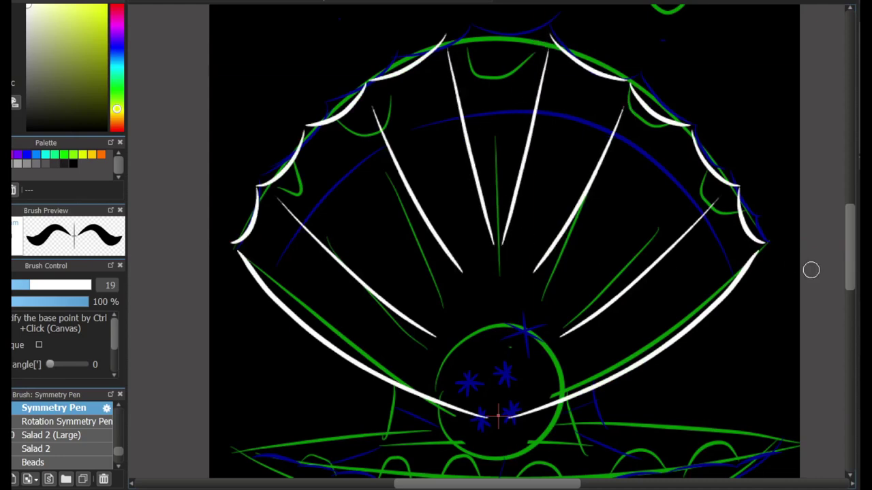
key("ctrl+z")
mouse_move(558, 66)
left_mouse_down()
mouse_move(513, 200)
mouse_move(509, 255)
left_mouse_up()
key("ctrl+z")
- Ink the lower shell's upper edges, short hinge lines and bottom curve with mirrored white strokes
scroll(605, 233, "up", 3)
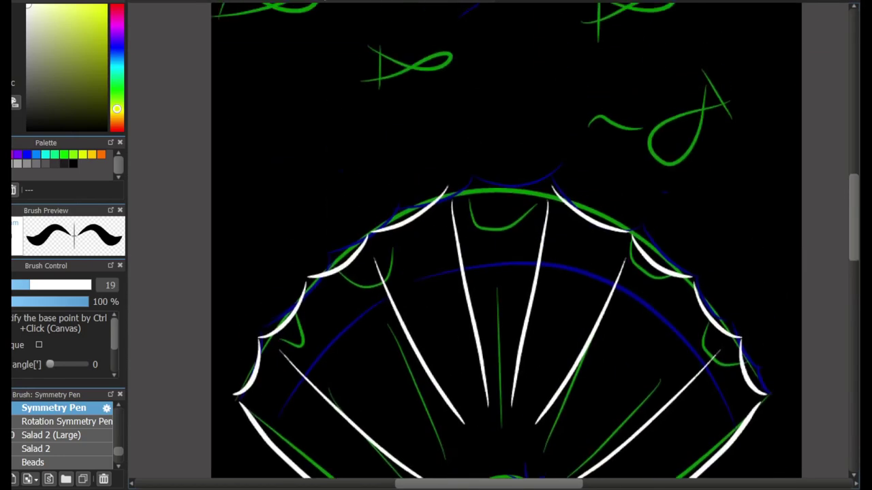
scroll(438, 312, "down", 6)
left_click_drag(439, 264, 322, 275)
key("ctrl+z")
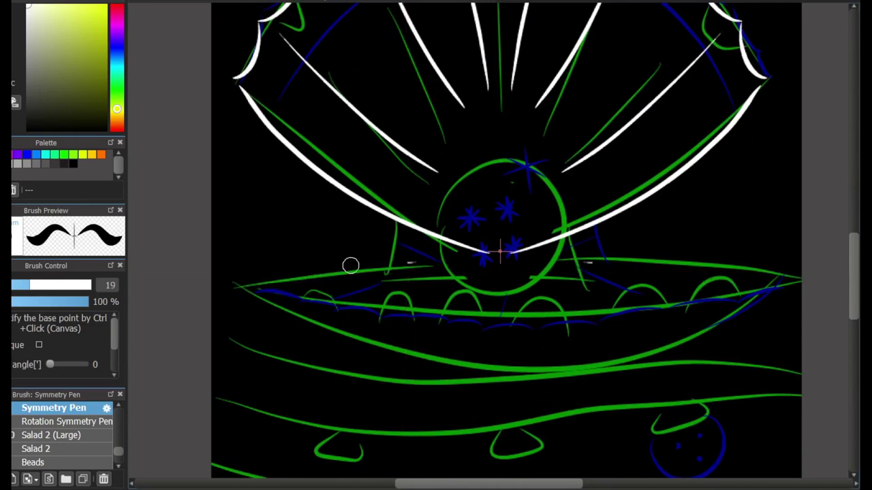
left_click_drag(409, 259, 249, 283)
key("ctrl+z")
left_click_drag(376, 265, 248, 291)
key("ctrl+z")
left_click_drag(429, 265, 236, 283)
mouse_move(393, 261)
left_mouse_down()
mouse_move(399, 234)
mouse_move(396, 254)
left_mouse_up()
key("ctrl+z")
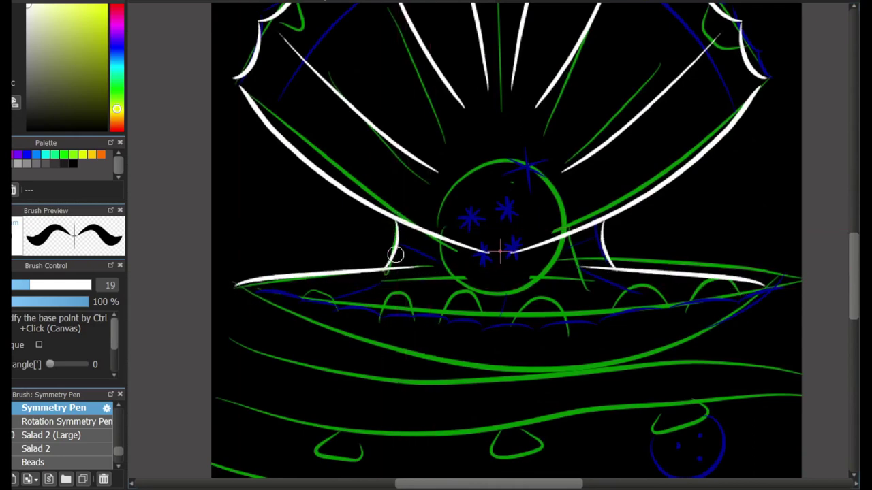
mouse_move(233, 286)
left_mouse_down()
mouse_move(440, 370)
mouse_move(491, 371)
left_mouse_up()
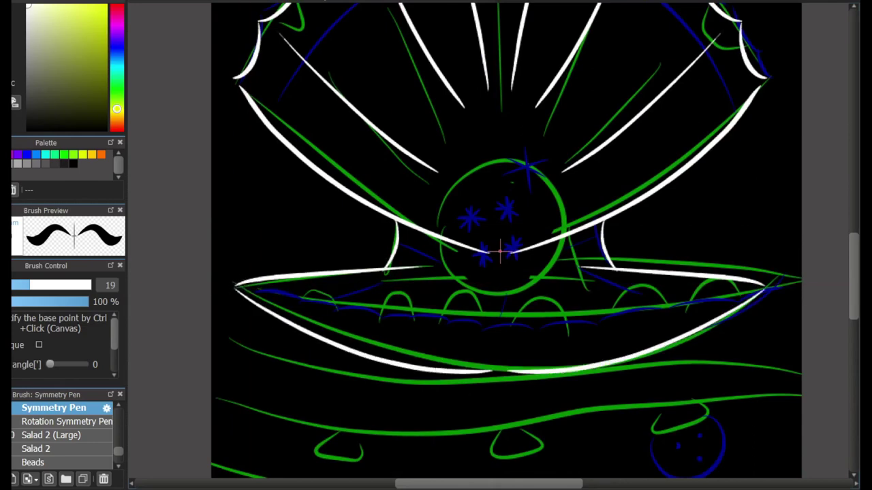
- Try mirrored scallops along the lower shell's inner lip and undo them
left_click_drag(246, 282, 361, 307)
key("ctrl+z")
scroll(604, 100, "up", 3)
scroll(722, 237, "down", 3)
mouse_move(244, 282)
left_mouse_down()
mouse_move(354, 315)
mouse_move(318, 312)
mouse_move(368, 314)
left_mouse_up()
key("ctrl+z")
key("ctrl+z")
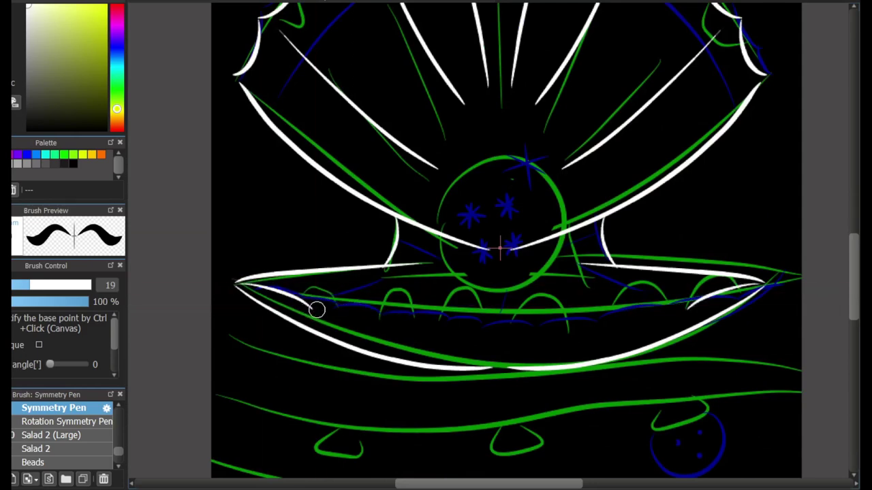
left_click_drag(310, 306, 454, 332)
key("ctrl+z")
left_click_drag(388, 316, 500, 343)
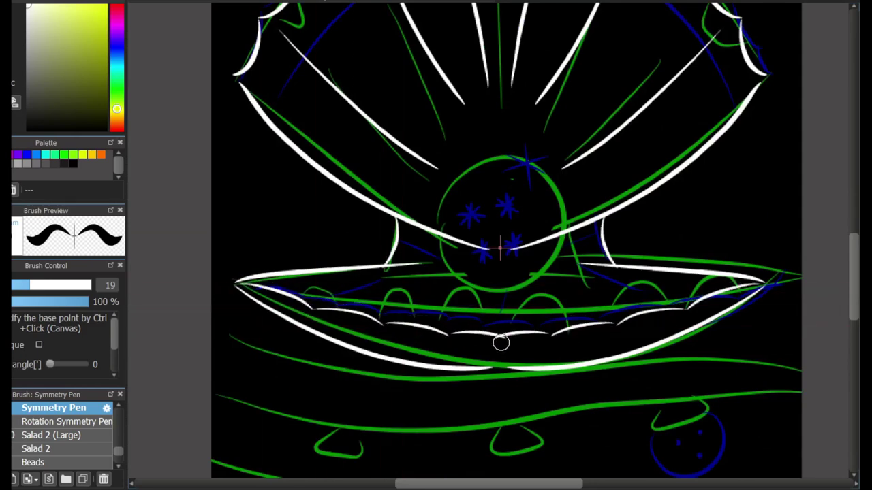
key("ctrl+z")
left_click_drag(387, 324, 424, 328)
key("ctrl+z")
key("ctrl+z")
- Ink the lower shell's scalloped lip with mirrored white arcs from the outer tips toward the centre
left_click_drag(235, 283, 392, 328)
key("ctrl+z")
left_click_drag(292, 297, 356, 313)
key("ctrl+z")
scroll(319, 302, "up", 1)
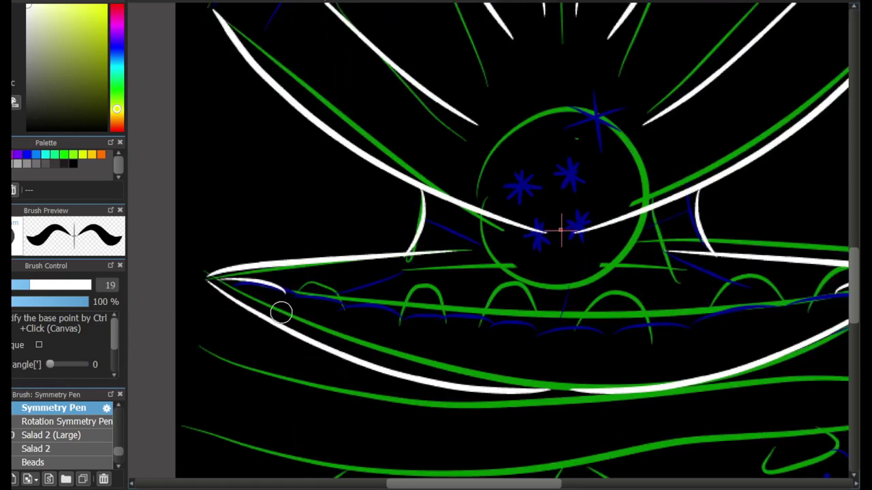
left_click_drag(287, 293, 487, 337)
key("ctrl+z")
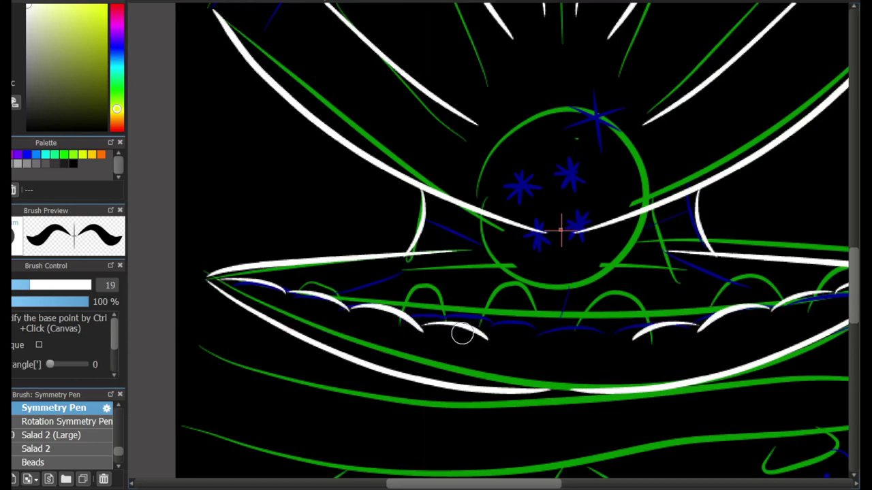
key("ctrl+z")
left_click_drag(423, 322, 508, 338)
- Ink mirrored curves running from the hinge and the pearl's underside out to the lower shell's scalloped lip
left_click_drag(796, 269, 762, 288)
left_click_drag(295, 313, 463, 292)
key("ctrl+z")
left_click_drag(296, 331, 447, 282)
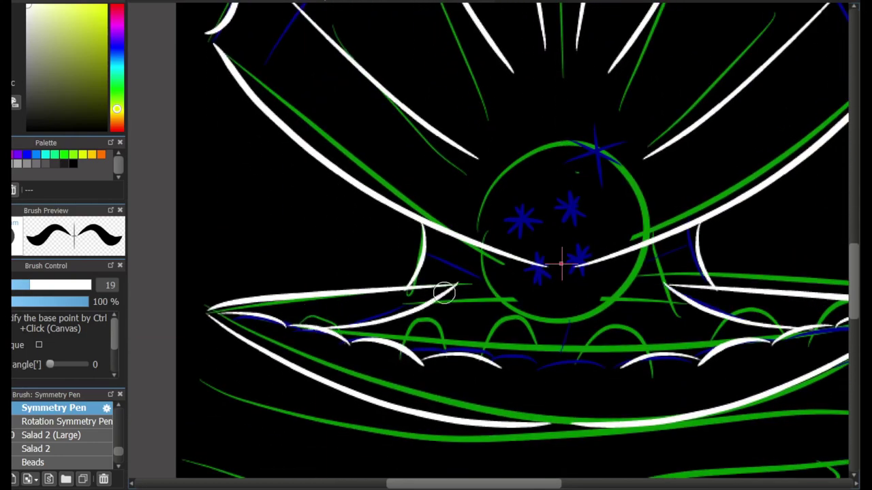
key("ctrl+z")
left_click_drag(300, 323, 446, 283)
left_click_drag(468, 249, 444, 286)
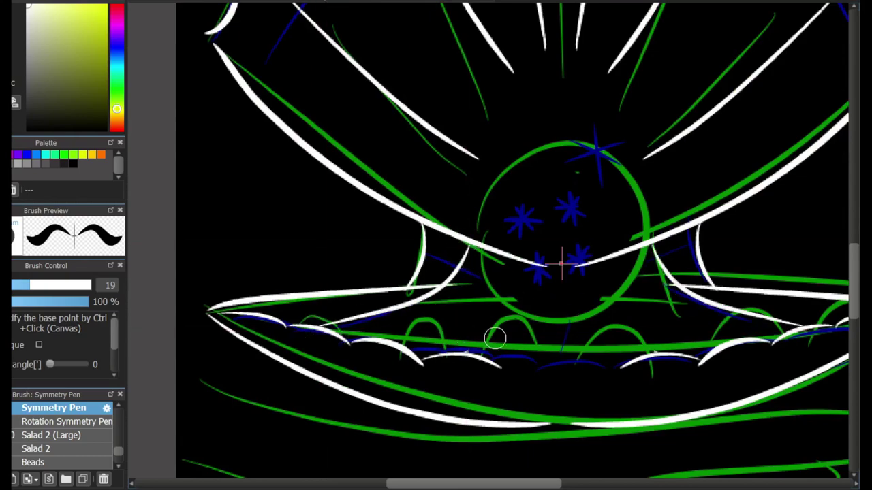
left_click_drag(420, 355, 510, 296)
- Try inking the sketched fish with the Symmetry Pen and undo the strokes
scroll(807, 233, "down", 2)
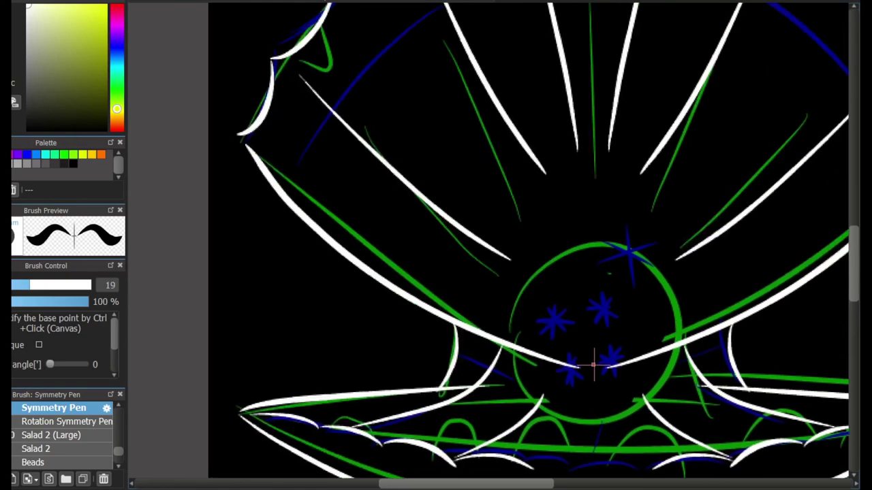
scroll(807, 233, "up", 5)
scroll(808, 234, "down", 5)
scroll(808, 233, "up", 6)
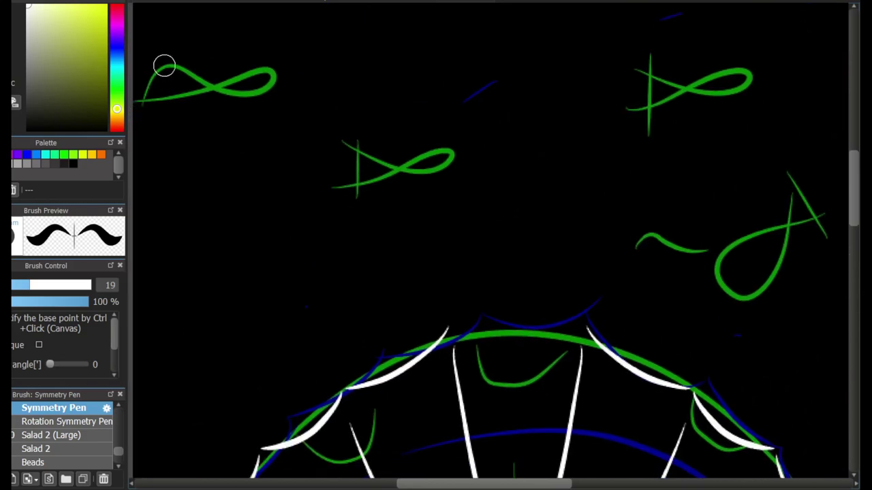
left_click_drag(164, 64, 163, 97)
key("ctrl+z")
left_click_drag(408, 199, 419, 204)
mouse_move(471, 233)
left_mouse_down()
mouse_move(525, 270)
mouse_move(506, 145)
mouse_move(547, 225)
left_mouse_up()
key("ctrl+z")
key("ctrl+z")
key("ctrl+z")
key("ctrl+z")
- Try tracing the lower seabed line with the Symmetry Pen and undo it
scroll(539, 141, "down", 5)
scroll(768, 171, "down", 5)
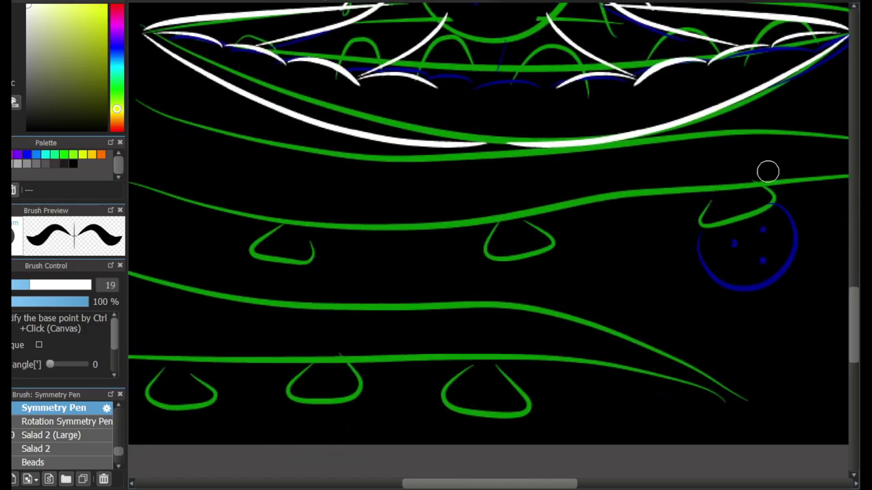
mouse_move(189, 270)
left_mouse_down()
mouse_move(578, 335)
mouse_move(635, 368)
left_mouse_up()
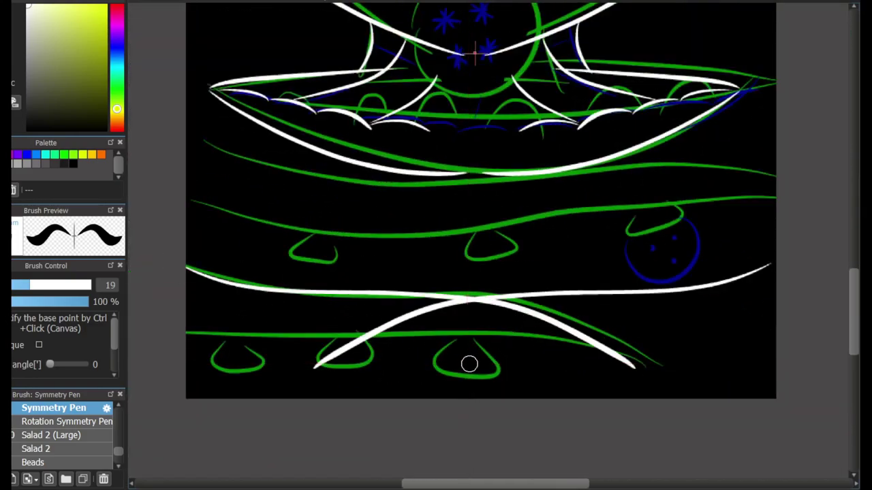
key("ctrl+z")
- Switch to Pen (Sharp) at size 17 and ink the open scallop at the top centre of the shell's rim
scroll(469, 362, "up", 4)
scroll(61, 435, "down", 2)
key("p")
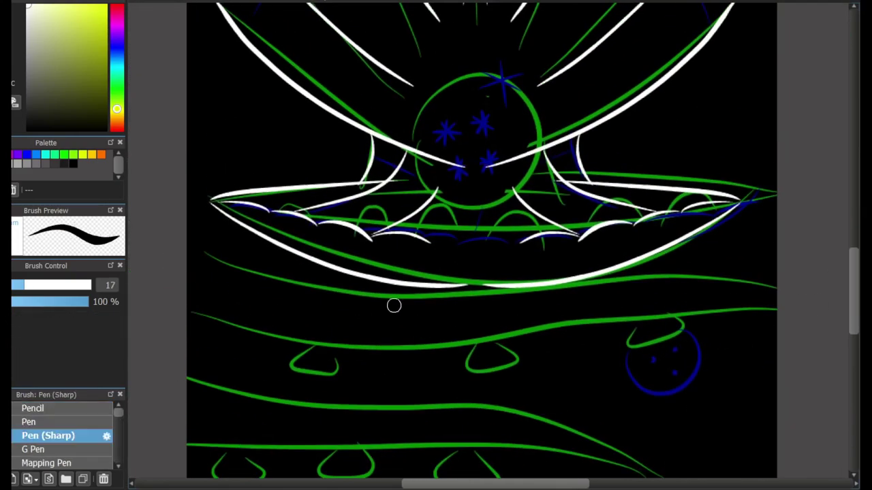
scroll(558, 307, "down", 3)
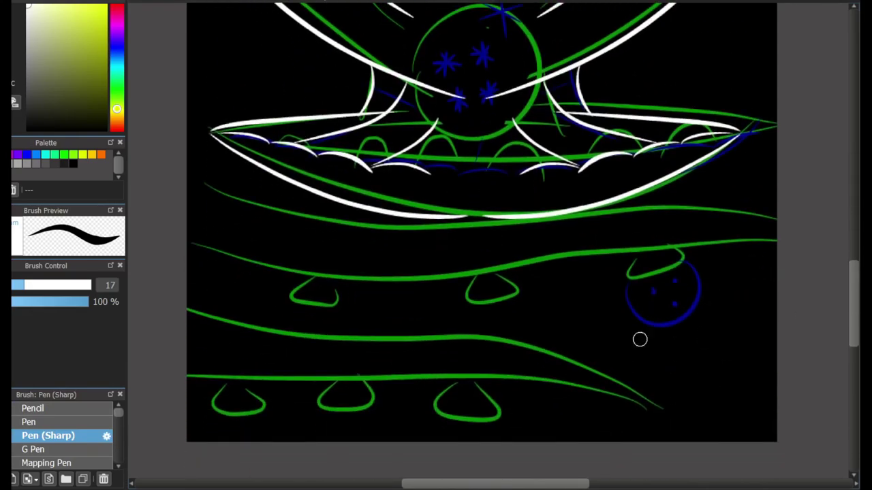
scroll(438, 204, "up", 5)
scroll(442, 224, "up", 3)
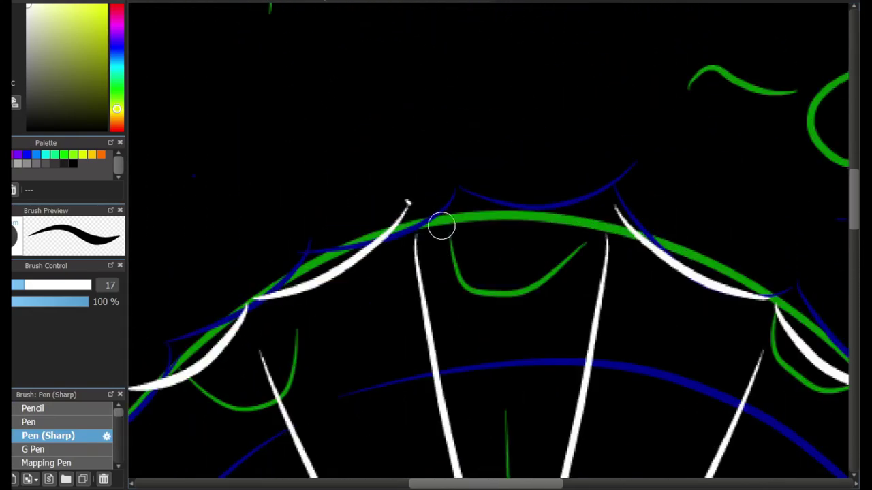
left_click_drag(407, 202, 600, 181)
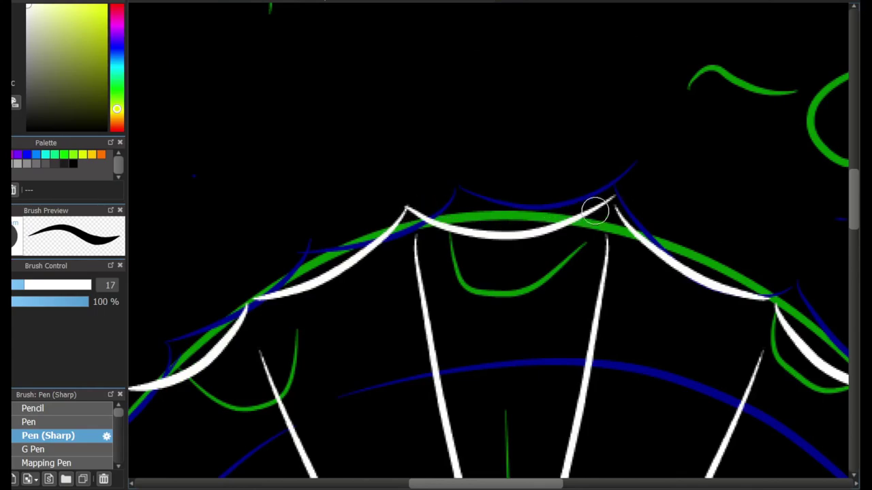
key("ctrl+z")
mouse_move(407, 206)
left_mouse_down()
mouse_move(562, 229)
mouse_move(616, 204)
left_mouse_up()
- Ink the two leftmost fish in white over their green sketches, including the body loops and lower fins
scroll(434, 277, "up", 5)
mouse_move(422, 262)
left_mouse_down()
mouse_move(599, 260)
mouse_move(596, 276)
left_mouse_up()
key("ctrl+z")
scroll(597, 276, "up", 15)
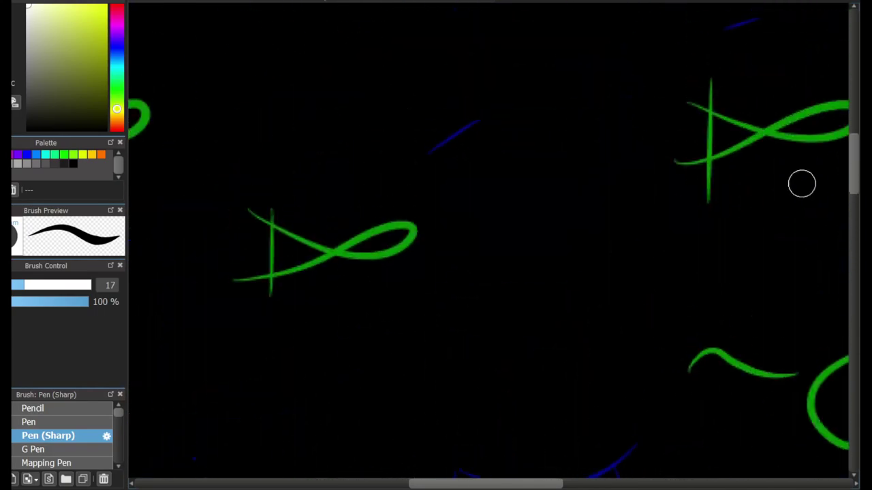
scroll(307, 120, "left", 4)
mouse_move(233, 87)
left_mouse_down()
mouse_move(307, 121)
mouse_move(230, 120)
mouse_move(370, 120)
mouse_move(334, 137)
mouse_move(363, 151)
left_mouse_up()
scroll(476, 336, "right", 5)
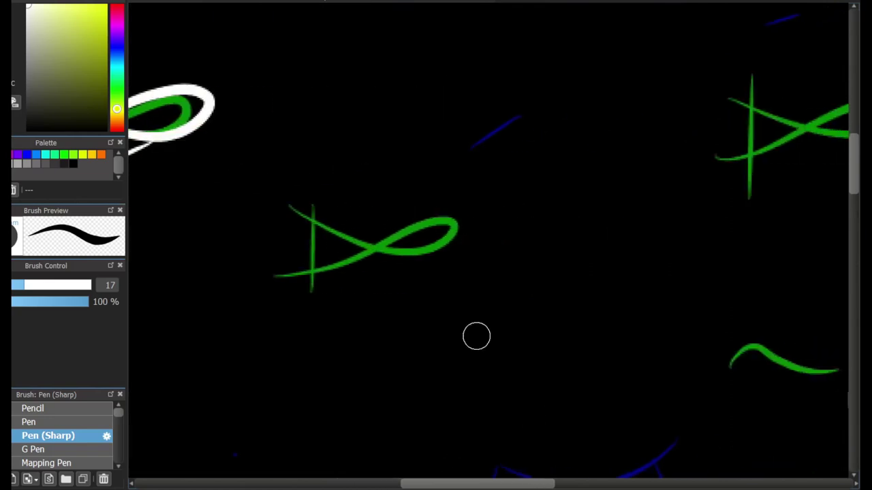
mouse_move(344, 204)
left_mouse_down()
mouse_move(517, 252)
mouse_move(465, 211)
mouse_move(356, 259)
mouse_move(350, 212)
mouse_move(504, 258)
left_mouse_up()
- Ink the downward-swimming fish above the shell's right side in white, with its tail and two fins
scroll(570, 393, "right", 7)
left_click_drag(617, 68, 690, 208)
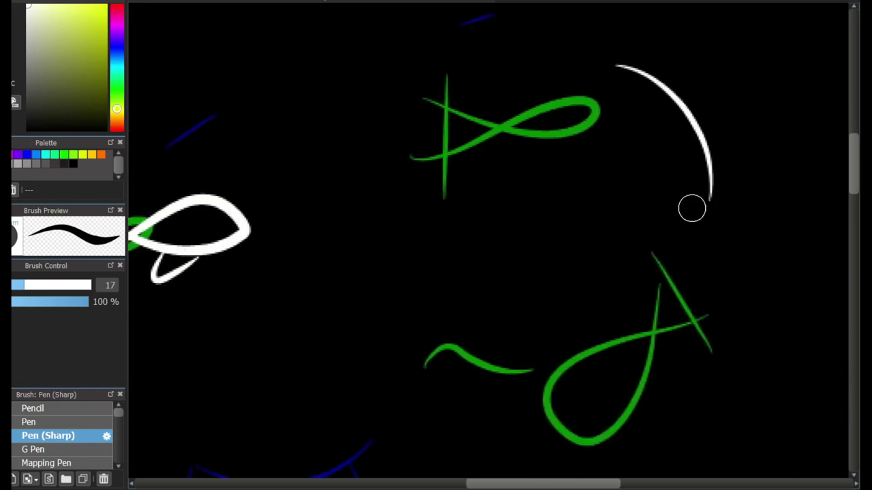
key("ctrl+z")
scroll(685, 306, "down", 3)
mouse_move(728, 180)
left_mouse_down()
mouse_move(555, 236)
mouse_move(731, 103)
mouse_move(729, 136)
left_mouse_up()
mouse_move(642, 268)
left_mouse_down()
mouse_move(659, 242)
mouse_move(624, 225)
left_mouse_up()
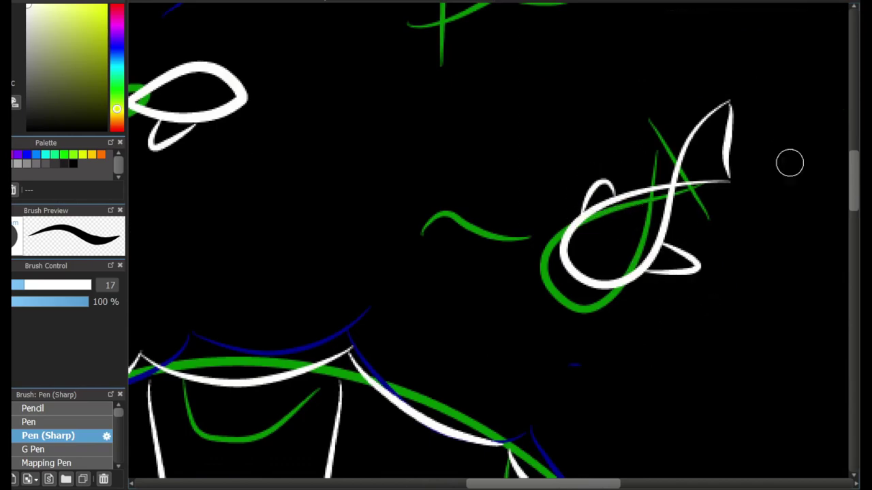
- Draw a white question mark in front of the downward-swimming fish's head
key("ctrl+0")
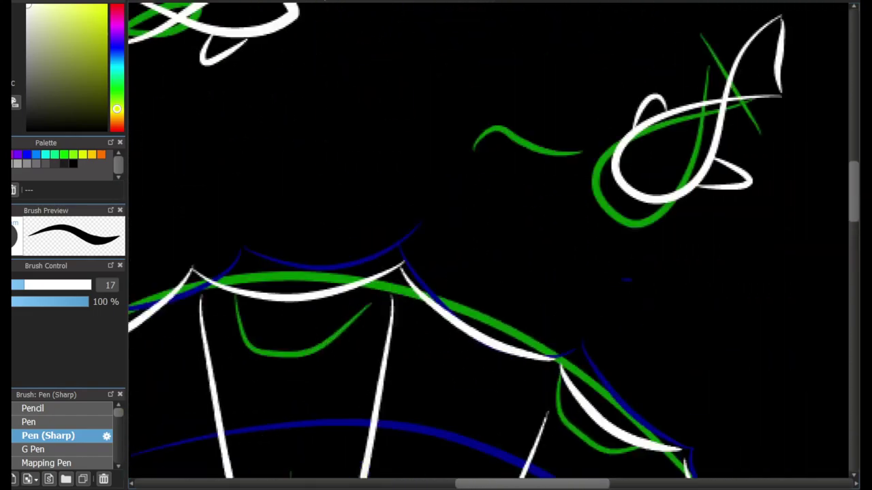
scroll(618, 66, "up", 2)
left_click_drag(519, 87, 551, 161)
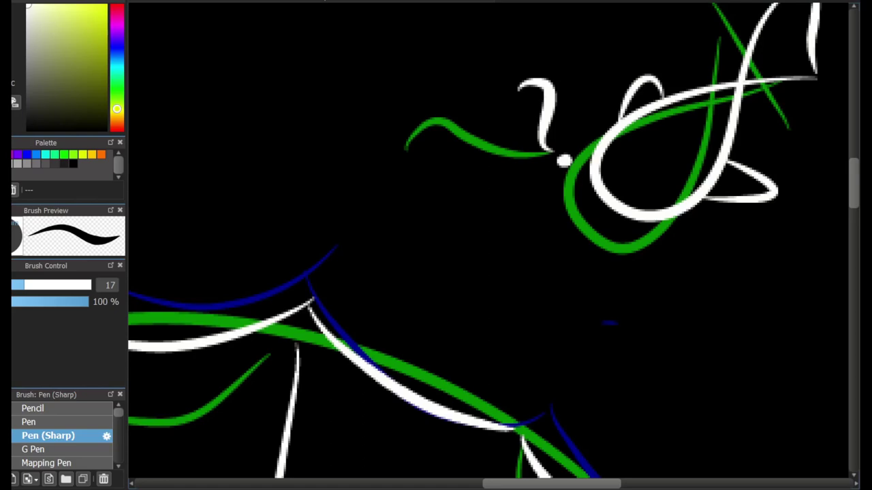
- Bridge the gap at the centre of the lower shell's bottom outline with a white stroke
scroll(624, 301, "down", 3)
scroll(497, 245, "down", 5)
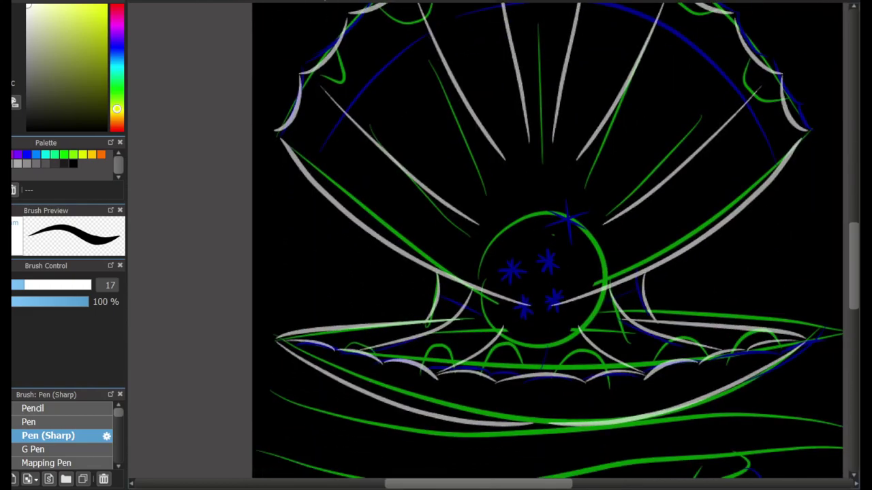
scroll(564, 247, "down", 3)
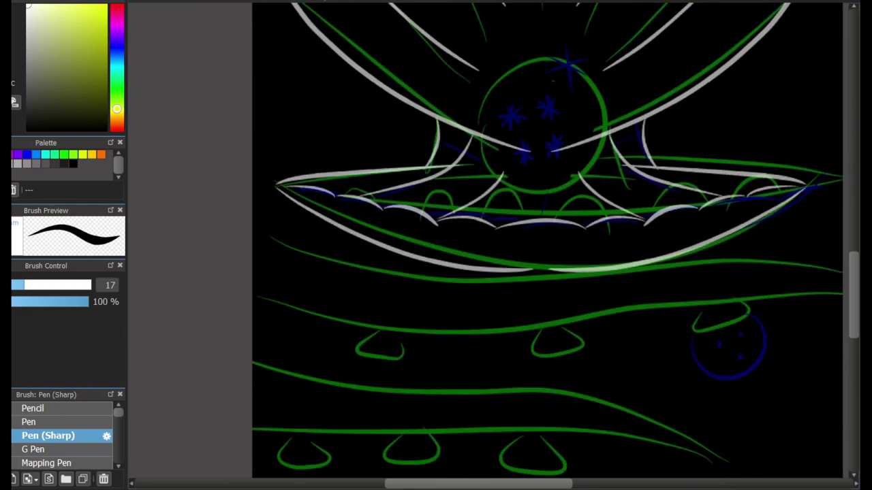
scroll(564, 246, "up", 1)
scroll(536, 264, "up", 1)
mouse_move(453, 285)
left_mouse_down()
mouse_move(606, 284)
mouse_move(476, 281)
left_mouse_up()
- Draw an angular white rock with inner edge lines on the seabed below the lower shell's right side
scroll(533, 290, "right", 3)
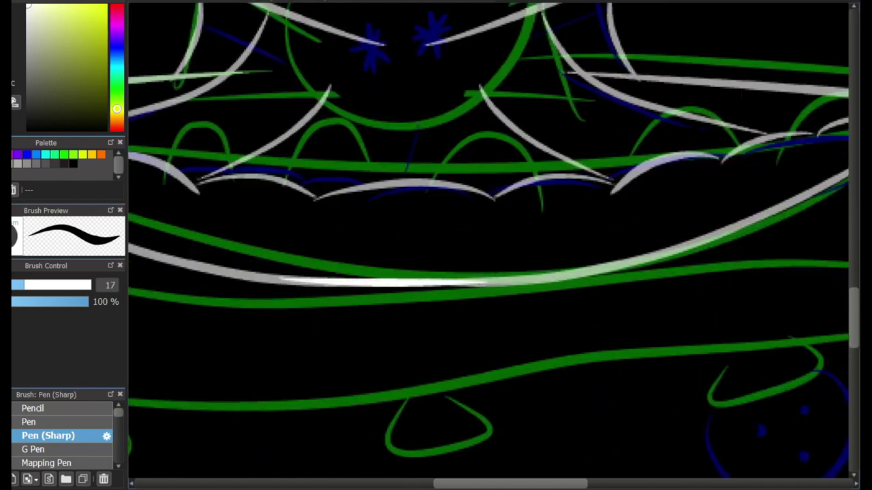
mouse_move(476, 361)
left_mouse_down()
mouse_move(534, 284)
mouse_move(696, 191)
mouse_move(834, 235)
left_mouse_up()
left_click_drag(476, 368, 681, 409)
scroll(681, 408, "right", 2)
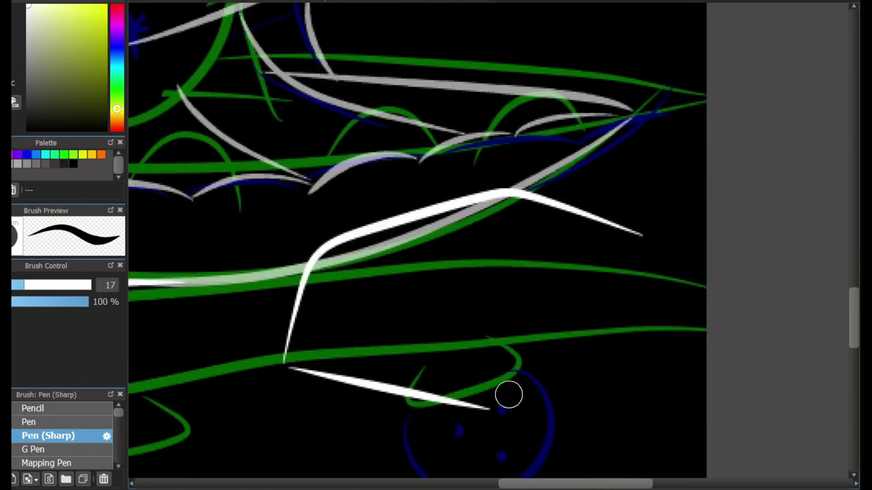
left_click_drag(500, 408, 644, 235)
mouse_move(354, 259)
left_mouse_down()
mouse_move(484, 378)
mouse_move(497, 262)
left_mouse_up()
key("ctrl+z")
key("ctrl+z")
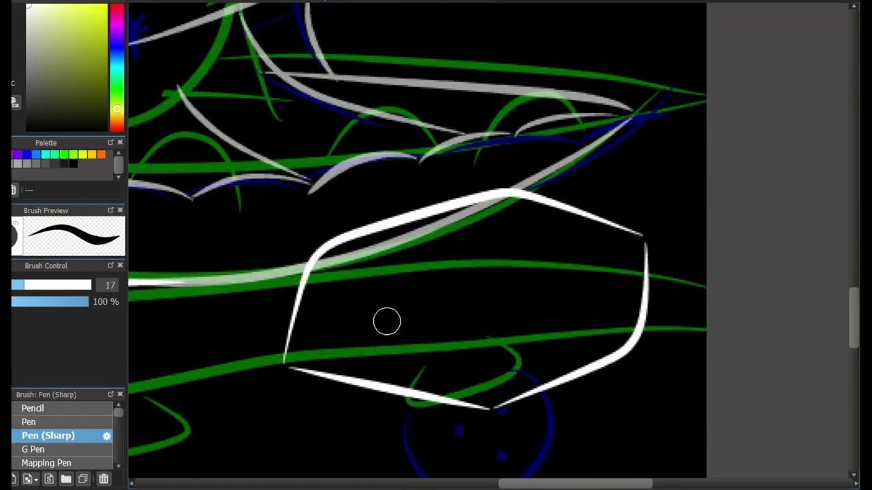
left_click_drag(356, 260, 618, 257)
left_click_drag(496, 289, 490, 372)
- Try outlining a second rock on the seabed below the lower shell's left side and undo the strokes
scroll(436, 246, "left", 8)
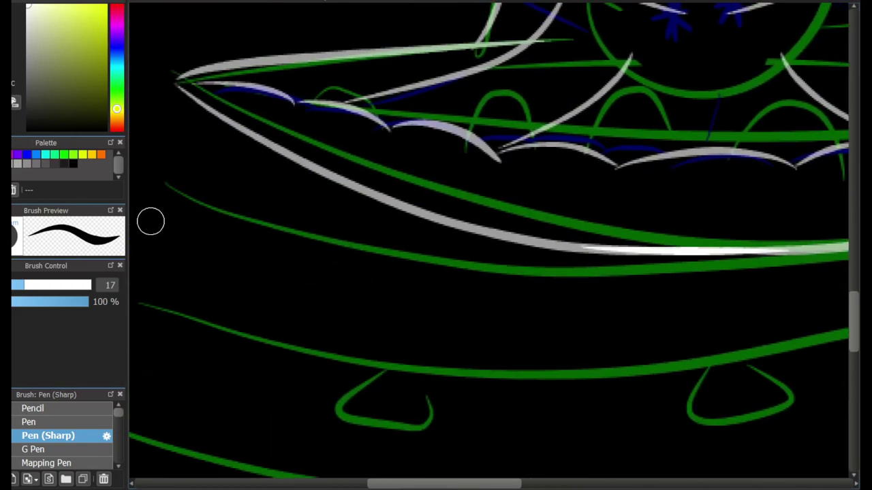
mouse_move(165, 200)
left_mouse_down()
mouse_move(621, 259)
mouse_move(540, 317)
left_mouse_up()
key("ctrl+z")
left_click_drag(602, 293, 156, 228)
scroll(447, 425, "left", 1)
key("ctrl+z")
left_click_drag(654, 295, 137, 256)
mouse_move(660, 306)
left_mouse_down()
mouse_move(626, 372)
mouse_move(131, 405)
left_mouse_up()
key("ctrl+z")
key("ctrl+z")
- Outline a large angular white rock on the left of the seabed, extending to the canvas edge
mouse_move(632, 346)
left_mouse_down()
mouse_move(320, 220)
mouse_move(509, 201)
mouse_move(177, 196)
left_mouse_up()
key("ctrl+z")
left_click_drag(614, 363, 196, 380)
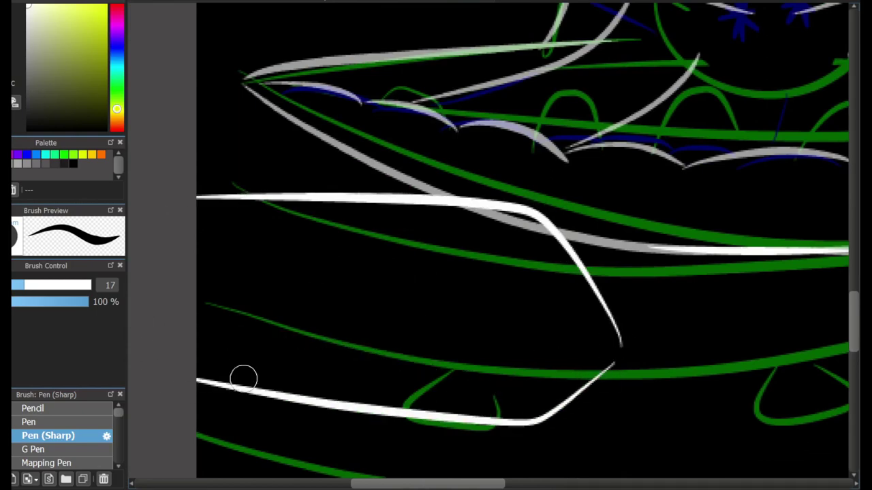
left_click_drag(539, 339, 370, 321)
key("ctrl+z")
left_click_drag(620, 350, 333, 293)
key("ctrl+z")
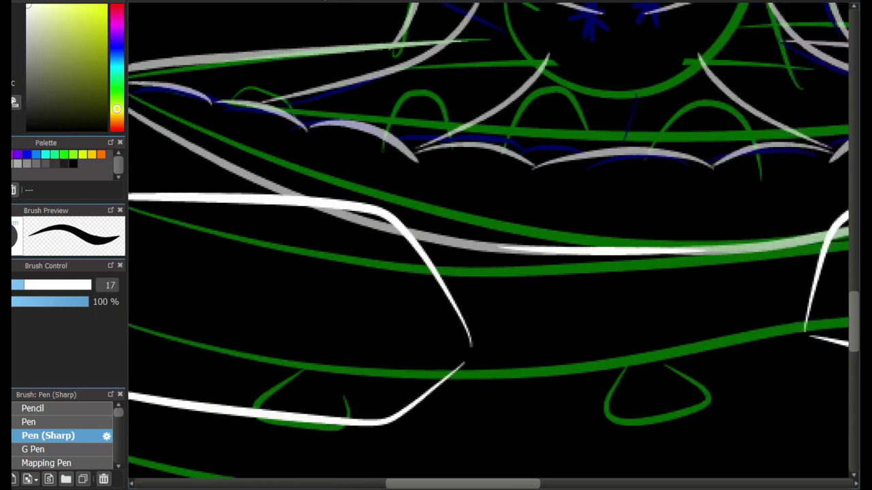
key("ctrl+z")
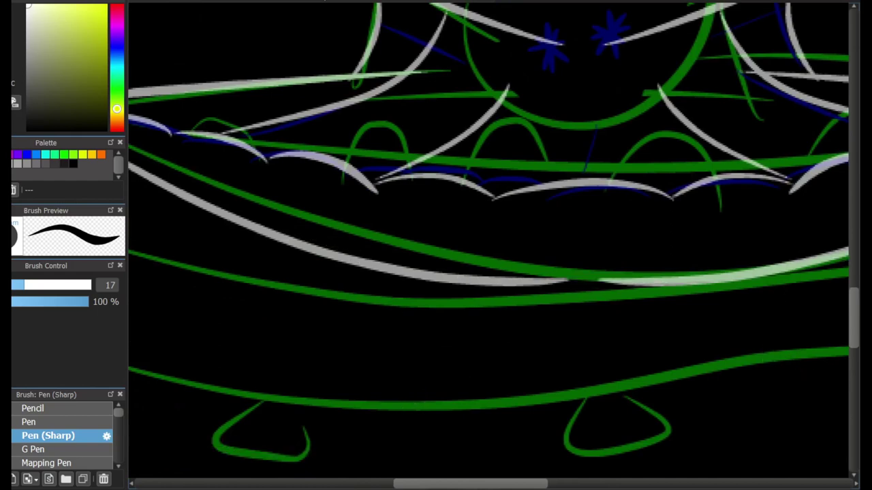
key("ctrl+y")
- Erase the lower shell's outline where the left and right rocks overlap it
key("e")
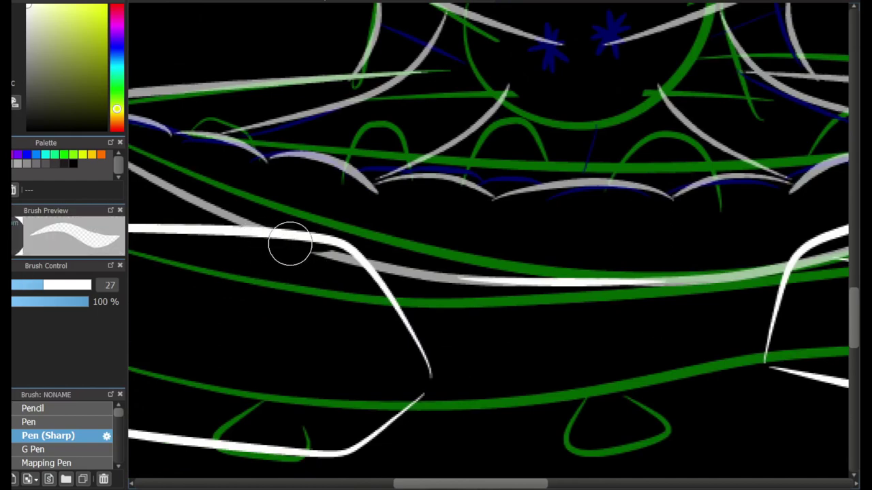
scroll(436, 273, "right", 5)
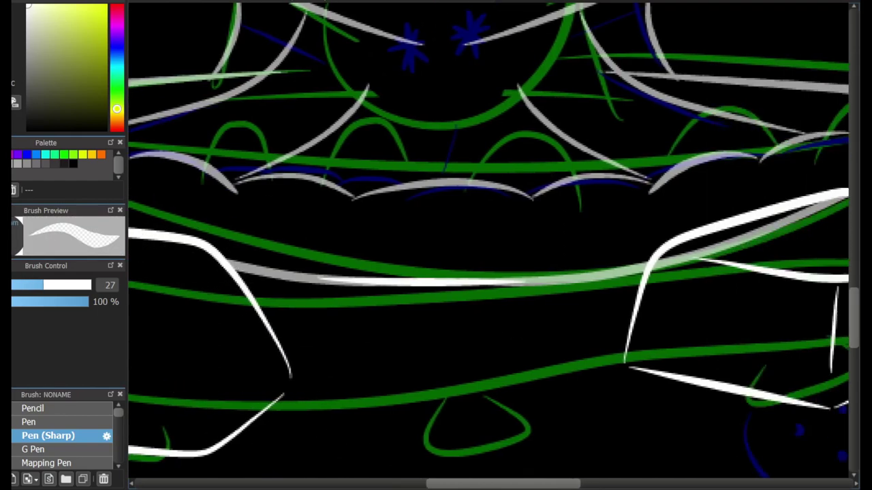
mouse_move(672, 204)
left_mouse_down()
mouse_move(644, 207)
mouse_move(664, 205)
mouse_move(523, 261)
left_mouse_up()
- Draw a tentacle's lower edge in white along the bottom of the seabed, curling into a hook, with a sucker inside the bend
key("b")
scroll(827, 287, "down", 3)
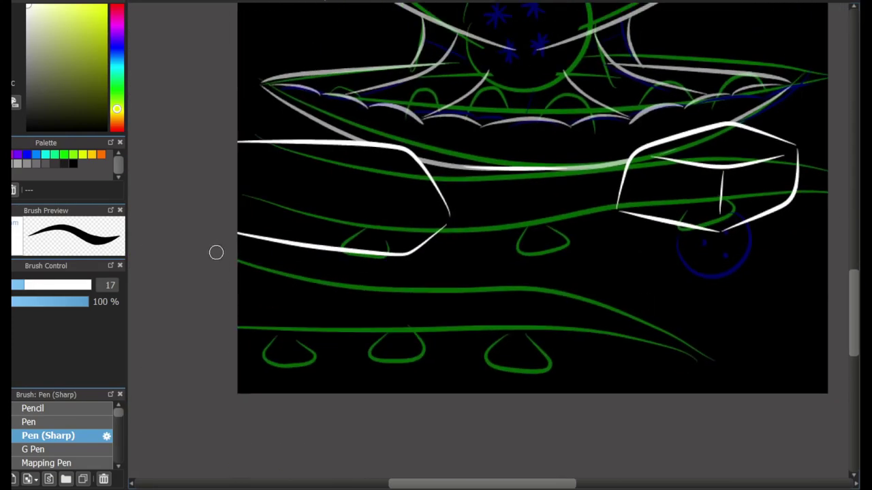
left_click_drag(225, 289, 486, 281)
scroll(323, 240, "up", 2)
key("ctrl+z")
left_click_drag(201, 344, 557, 281)
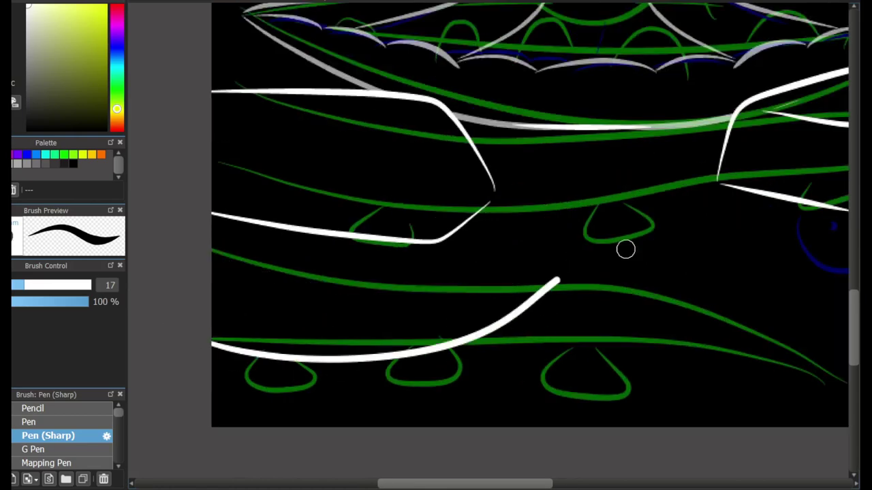
left_click_drag(625, 250, 616, 390)
mouse_move(521, 307)
left_mouse_down()
mouse_move(577, 306)
mouse_move(530, 352)
mouse_move(579, 294)
left_mouse_up()
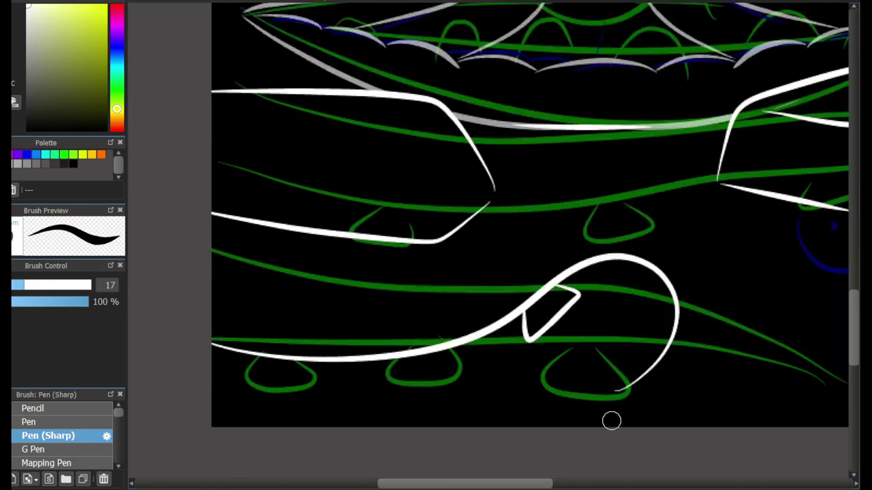
- Draw the tentacle's upper edge in white from the curled tip back to the canvas's left edge
mouse_move(619, 393)
left_mouse_down()
mouse_move(679, 227)
mouse_move(212, 307)
left_mouse_up()
key("ctrl+z")
mouse_move(616, 393)
left_mouse_down()
mouse_move(717, 307)
mouse_move(442, 298)
mouse_move(198, 312)
left_mouse_up()
key("ctrl+z")
key("ctrl+z")
mouse_move(627, 388)
left_mouse_down()
mouse_move(646, 381)
mouse_move(600, 217)
mouse_move(204, 300)
left_mouse_up()
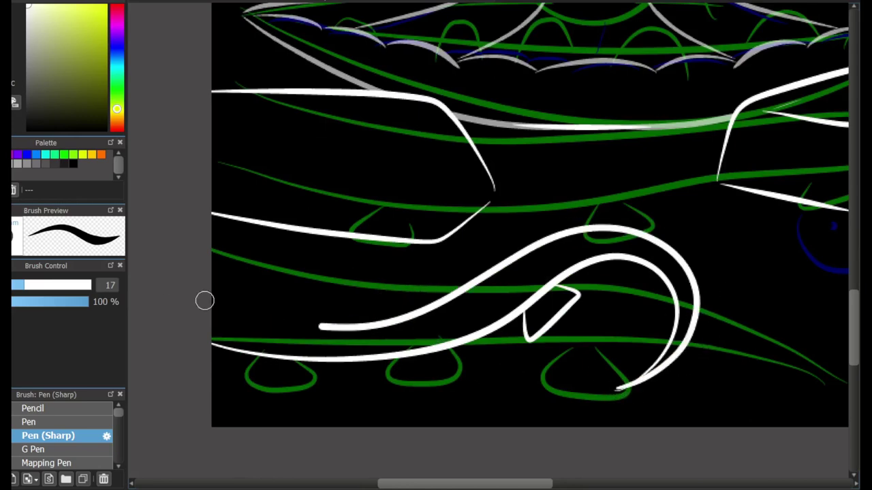
- Add two triangular suckers beneath the left part of the tentacle and erase the excess line at its curled tip
mouse_move(426, 355)
left_mouse_down()
mouse_move(432, 379)
mouse_move(399, 368)
left_mouse_up()
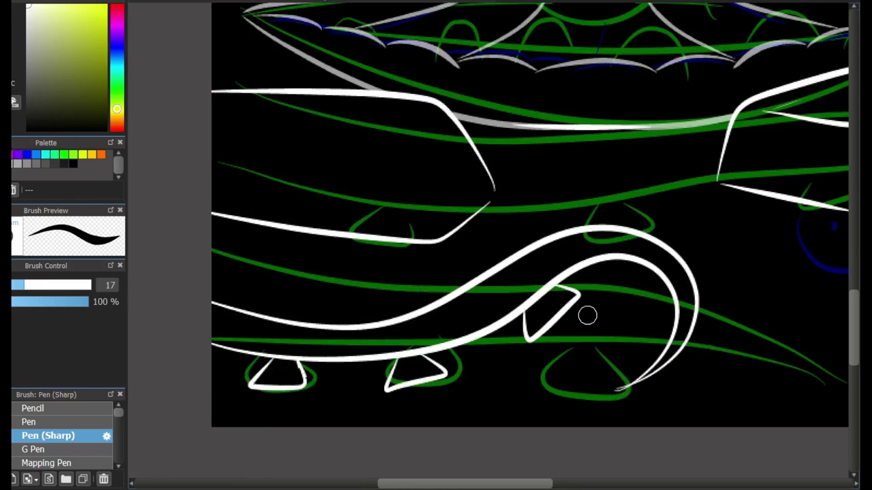
key("e")
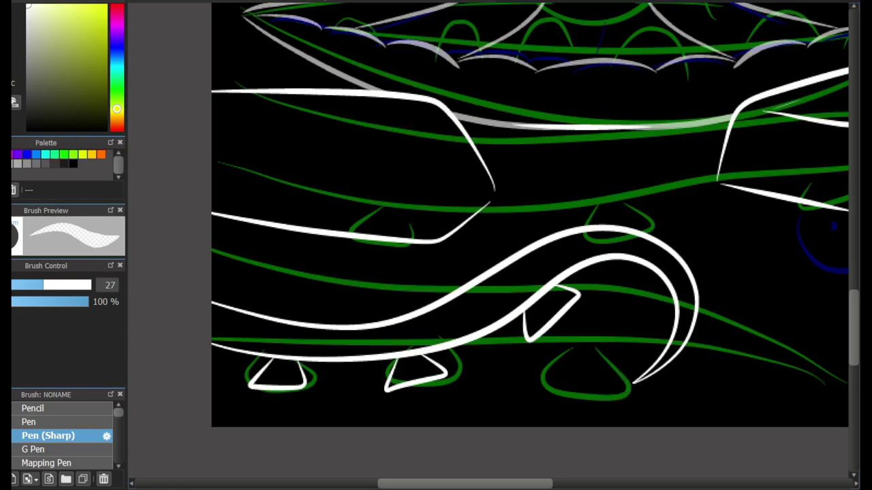
key("e")
- Outline the pearl in red over its sketched circle and erase the white shell lines inside it
scroll(488, 245, "up", 5)
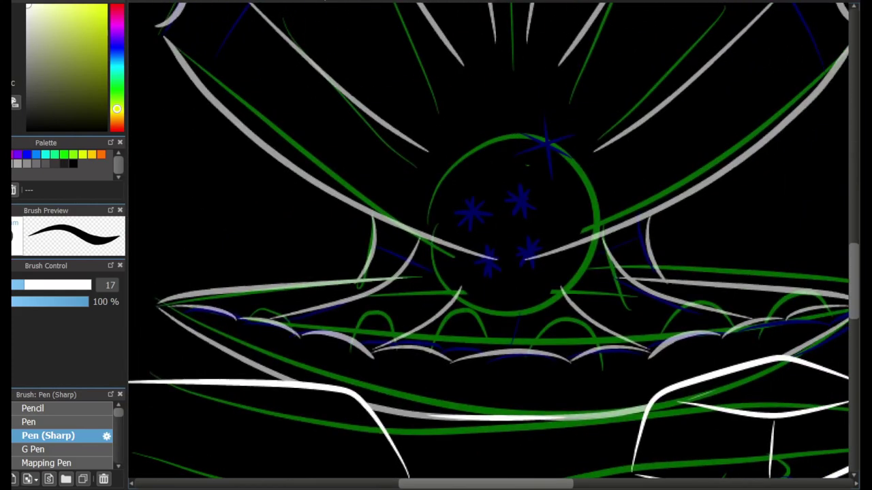
key("x")
scroll(488, 245, "up", 2)
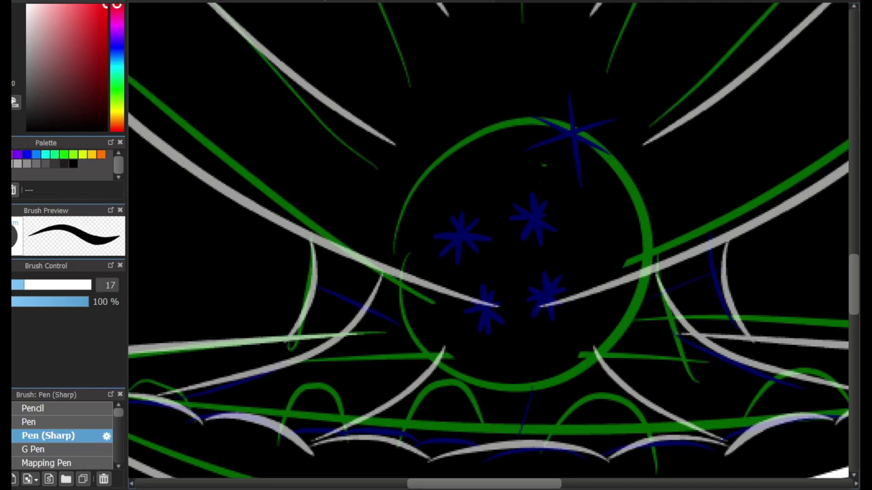
scroll(537, 363, "down", 1)
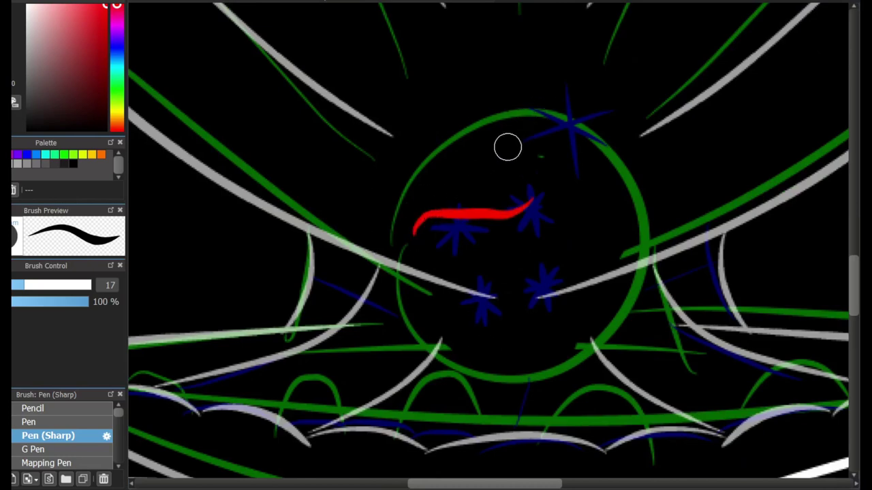
mouse_move(473, 141)
left_mouse_down()
mouse_move(642, 192)
mouse_move(503, 141)
mouse_move(517, 122)
left_mouse_up()
key("ctrl+z")
mouse_move(444, 143)
left_mouse_down()
mouse_move(510, 115)
mouse_move(497, 145)
mouse_move(560, 357)
mouse_move(640, 167)
left_mouse_up()
key("ctrl+z")
key("ctrl+z")
mouse_move(486, 121)
left_mouse_down()
mouse_move(566, 127)
mouse_move(507, 143)
left_mouse_up()
key("ctrl+z")
mouse_move(498, 123)
left_mouse_down()
mouse_move(387, 298)
mouse_move(512, 129)
mouse_move(538, 170)
left_mouse_up()
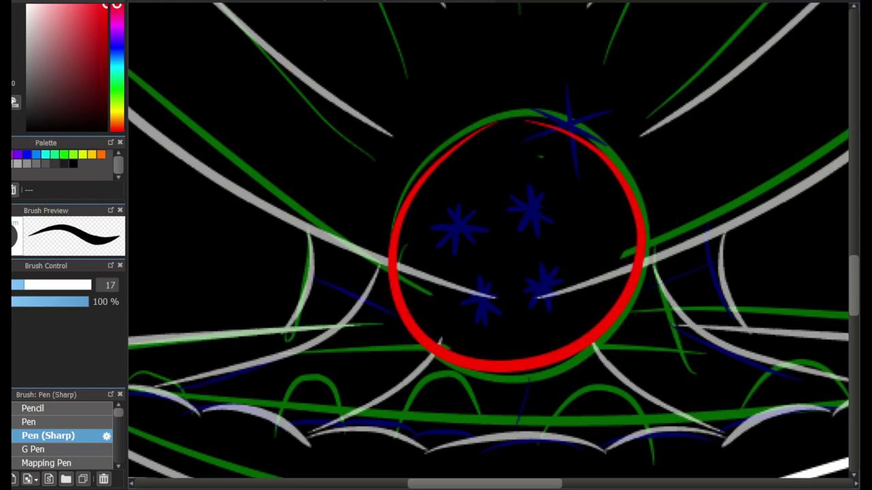
scroll(559, 290, "up", 1)
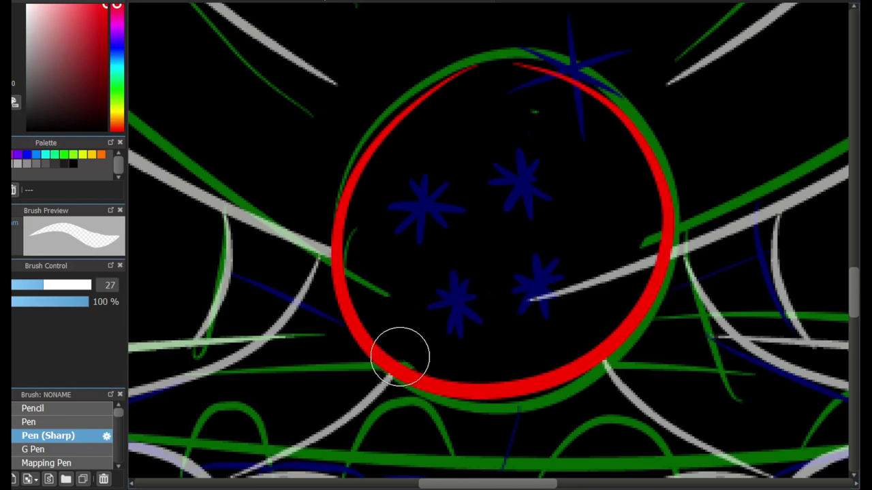
left_click(47, 436)
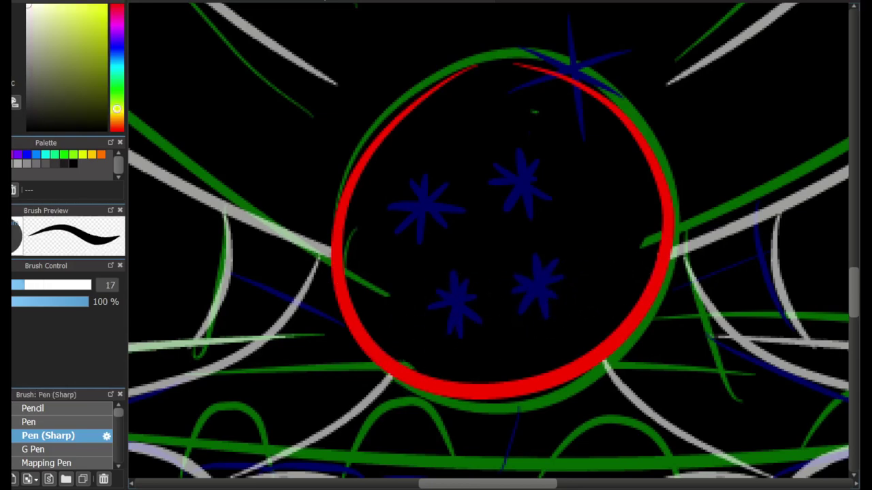
mouse_move(623, 130)
left_mouse_down()
mouse_move(527, 76)
mouse_move(536, 29)
mouse_move(490, 123)
left_mouse_up()
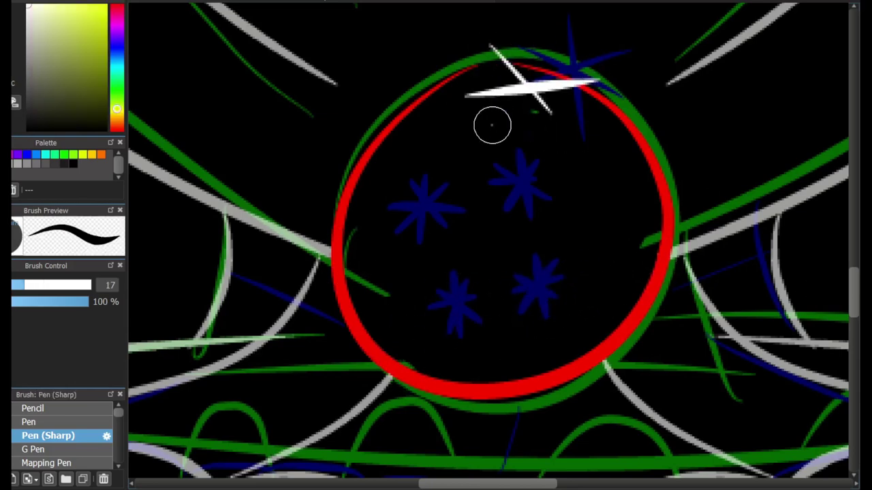
key("ctrl+z")
left_click_drag(534, 81, 568, 140)
key("ctrl+z")
left_click(483, 78, "alt")
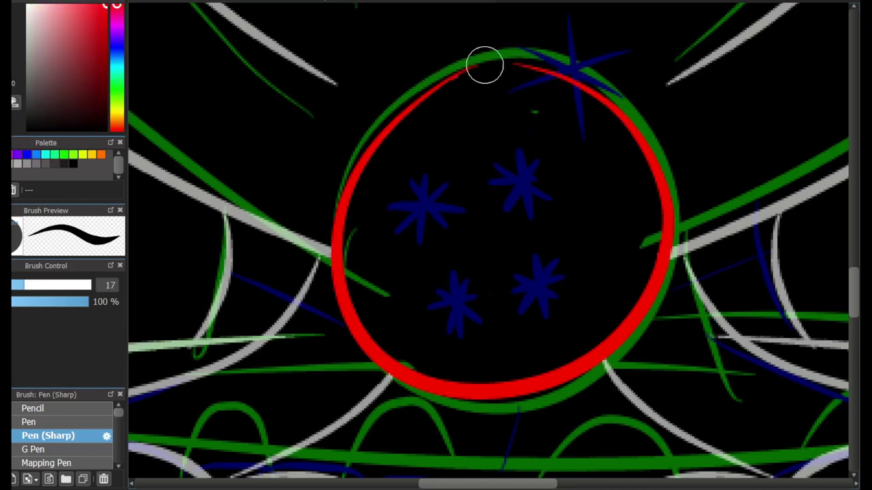
scroll(397, 254, "up", 2)
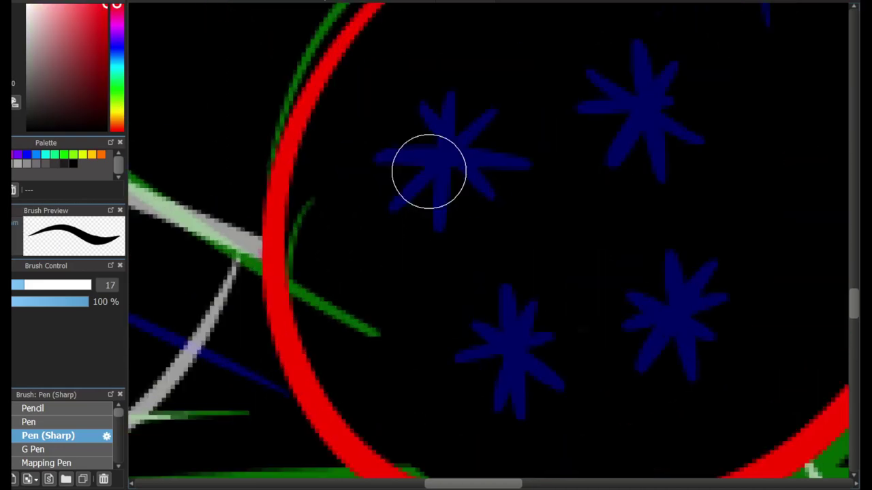
mouse_move(411, 115)
left_mouse_down()
mouse_move(422, 102)
mouse_move(417, 162)
left_mouse_up()
key("ctrl+z")
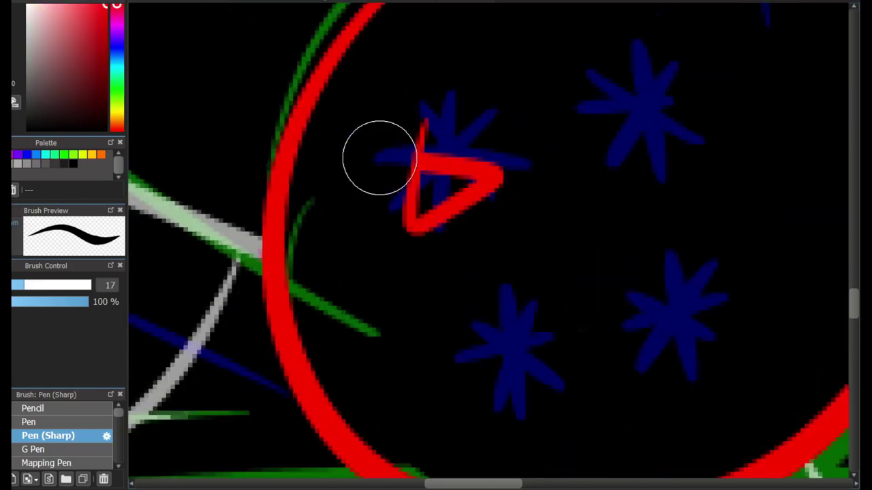
key("ctrl+z")
left_click_drag(438, 99, 439, 119)
key("ctrl+z")
left_click_drag(68, 285, 47, 285)
mouse_move(439, 106)
left_mouse_down()
mouse_move(480, 221)
mouse_move(498, 183)
mouse_move(483, 156)
mouse_move(490, 170)
mouse_move(395, 180)
left_mouse_up()
key("ctrl+z")
key("ctrl+z")
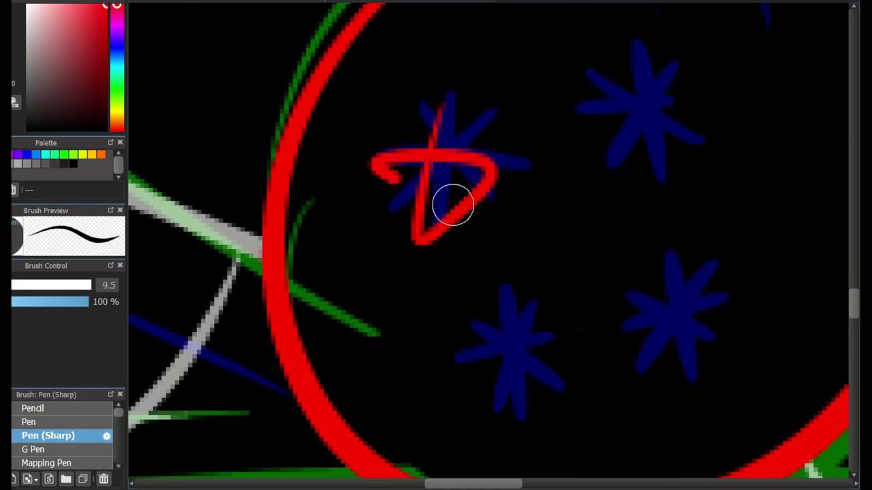
left_click_drag(453, 205, 445, 195)
key("ctrl+z")
left_click_drag(438, 102, 433, 231)
key("ctrl+z")
- Set the brush size to 15 and draw a six-pointed red star over the pearl's upper-left star sketch
left_click_drag(48, 285, 20, 284)
left_click(452, 93)
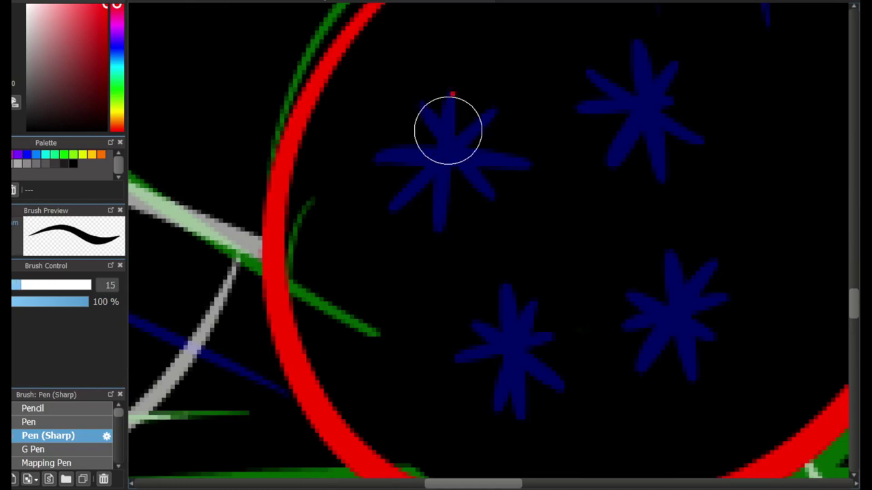
left_click_drag(452, 93, 424, 238)
left_click_drag(389, 146, 497, 171)
key("ctrl+z")
left_click_drag(392, 184, 500, 143)
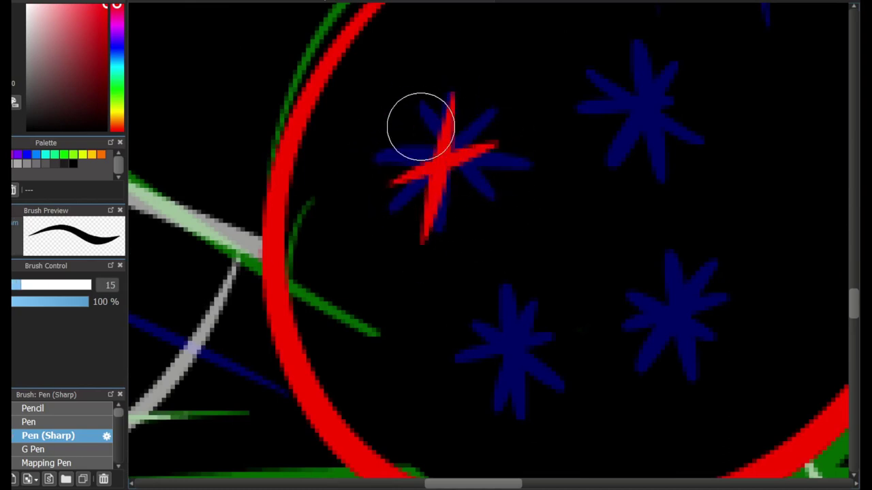
left_click_drag(420, 127, 473, 207)
- Draw a six-pointed red star over the pearl's upper-right star sketch with three crossing strokes
left_click_drag(633, 65, 649, 125)
key("ctrl+z")
left_click_drag(580, 73, 700, 143)
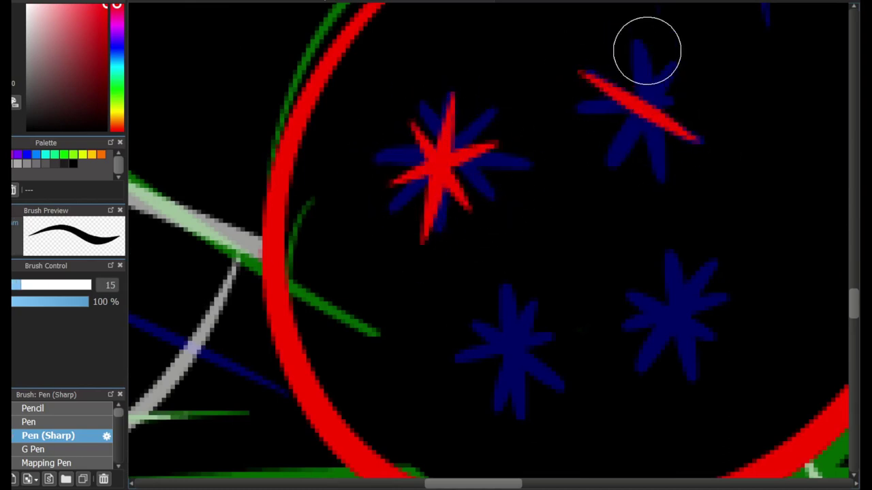
left_click_drag(647, 51, 617, 177)
left_click_drag(582, 127, 695, 85)
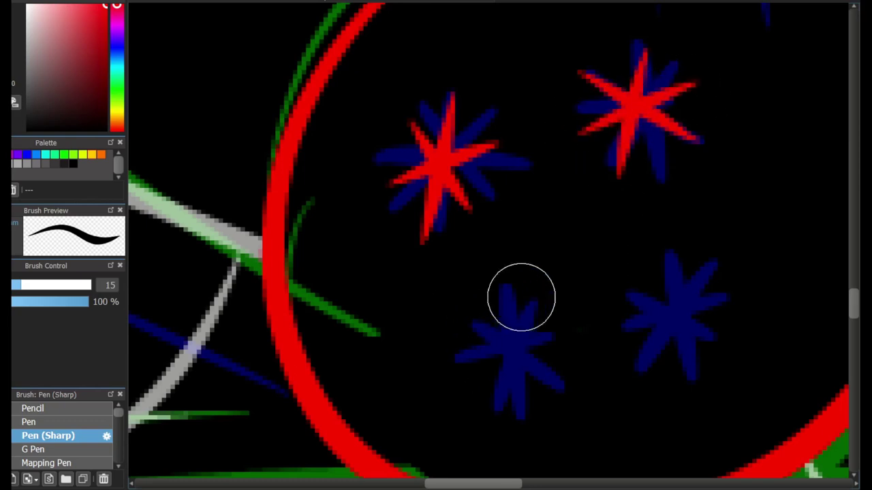
- Draw six-pointed red stars over the two lower star sketches inside the pearl
left_click_drag(461, 316, 564, 380)
left_click_drag(544, 293, 485, 414)
left_click_drag(456, 365, 569, 337)
left_click_drag(671, 258, 681, 314)
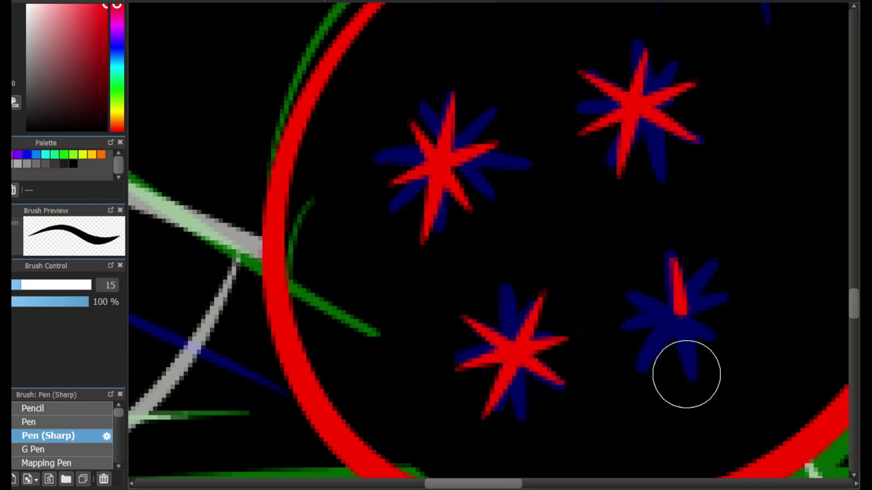
left_click_drag(630, 338, 701, 259)
key("ctrl+z")
mouse_move(621, 311)
left_mouse_down()
mouse_move(708, 323)
mouse_move(737, 338)
left_mouse_up()
left_click_drag(633, 359, 732, 279)
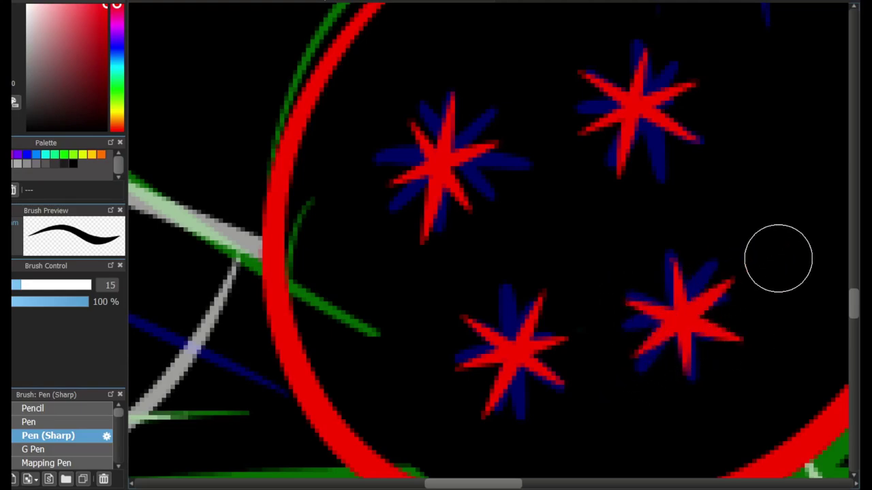
- Draw a small red ball inside the tentacle's curl, tucked behind the white sucker
scroll(756, 260, "down", 5)
scroll(742, 232, "up", 4)
left_click(116, 109)
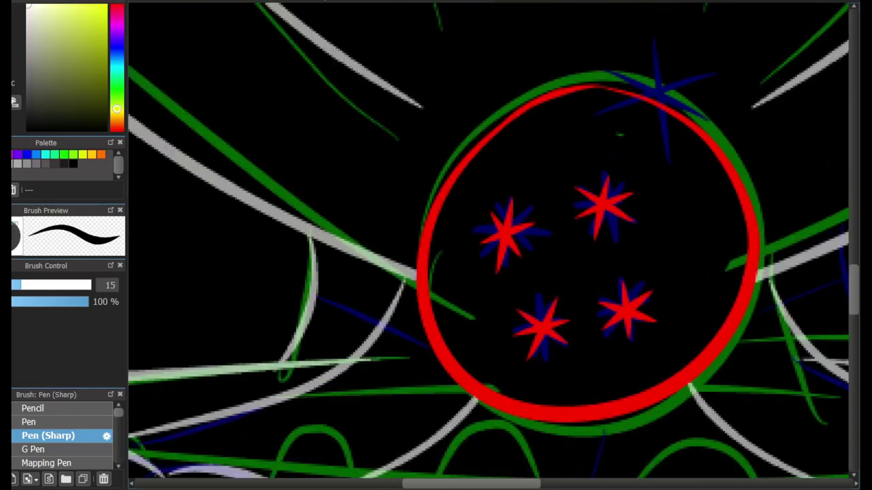
scroll(277, 207, "down", 5)
scroll(224, 315, "up", 6)
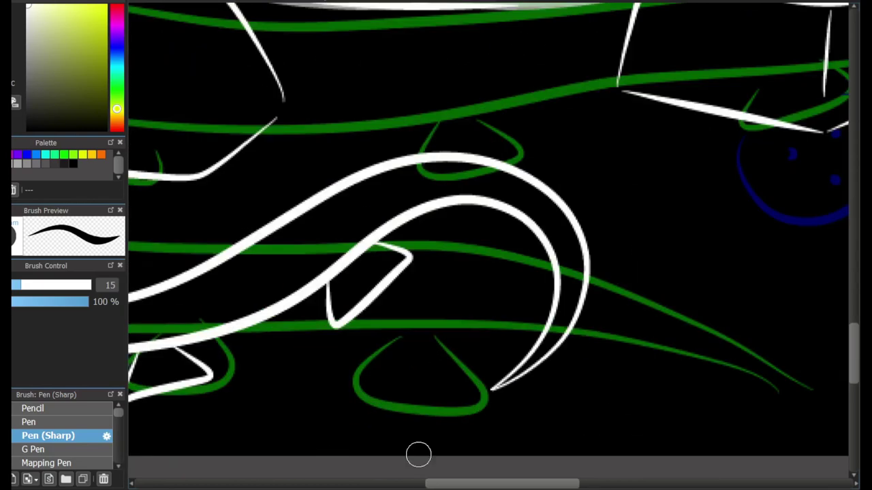
left_click(117, 7)
scroll(314, 348, "up", 2)
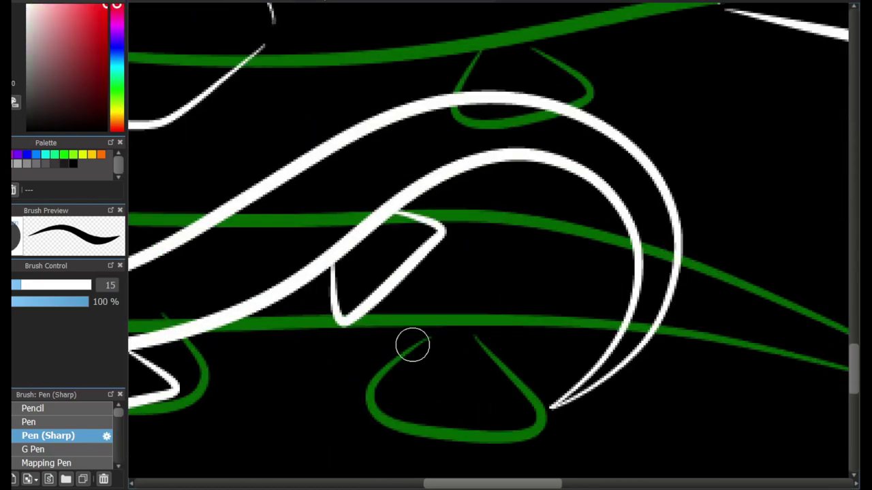
mouse_move(341, 327)
left_mouse_down()
mouse_move(525, 358)
mouse_move(373, 352)
mouse_move(444, 249)
mouse_move(444, 233)
mouse_move(432, 243)
left_mouse_up()
key("ctrl+z")
key("ctrl+z")
key("ctrl+z")
mouse_move(381, 259)
left_mouse_down()
mouse_move(346, 331)
mouse_move(404, 279)
mouse_move(406, 299)
mouse_move(389, 263)
mouse_move(344, 321)
mouse_move(360, 272)
mouse_move(427, 322)
left_mouse_up()
key("ctrl+z")
key("ctrl+z")
key("ctrl+z")
key("ctrl+z")
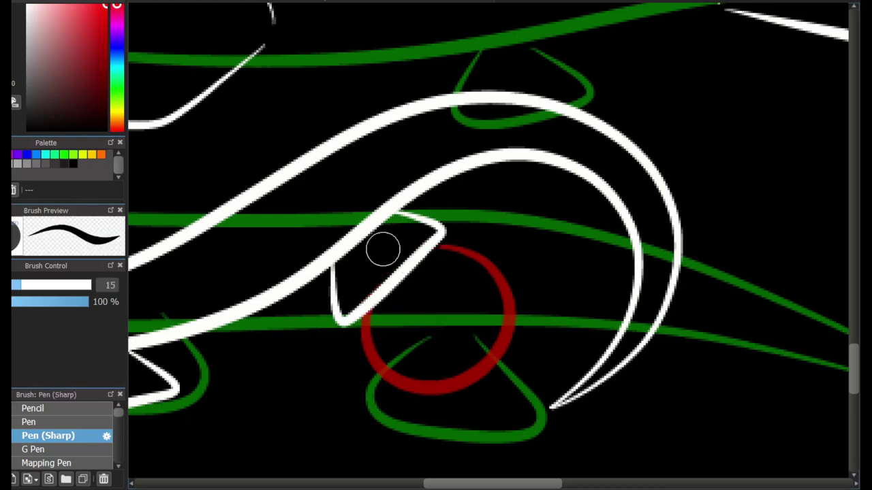
scroll(384, 247, "up", 2)
left_click_drag(388, 237, 502, 267)
left_click_drag(473, 218, 418, 282)
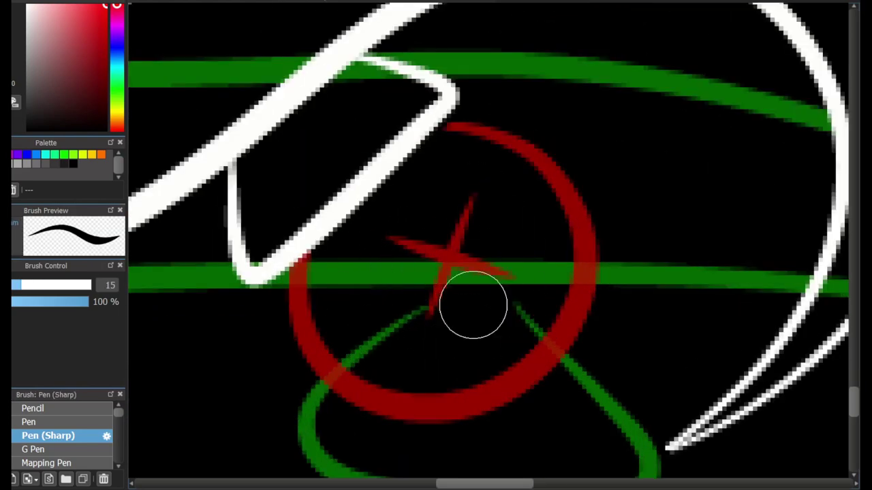
key("ctrl+z")
key("ctrl+z")
left_click_drag(367, 234, 489, 303)
key("ctrl+z")
- Draw a small red star with crossing strokes in the centre of the ball inside the tentacle's curl
left_click_drag(395, 228, 457, 268)
left_click_drag(408, 245, 463, 286)
left_click_drag(470, 231, 402, 293)
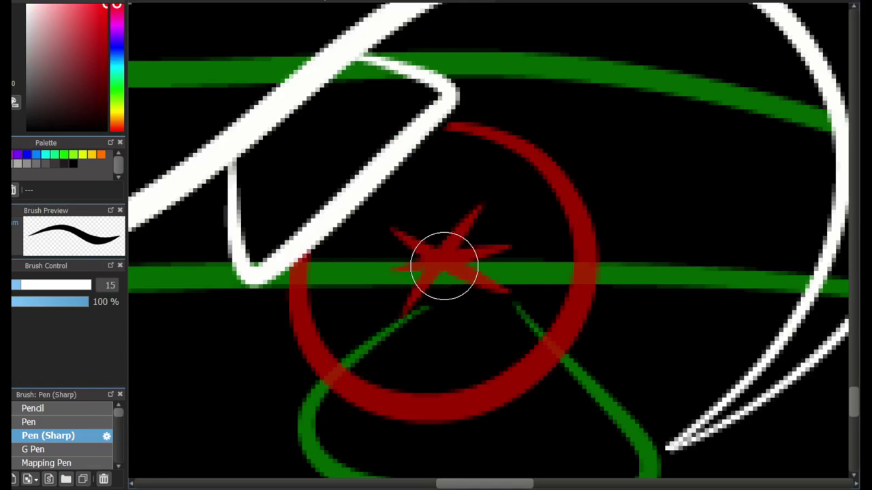
scroll(444, 265, "down", 5)
scroll(444, 170, "up", 5)
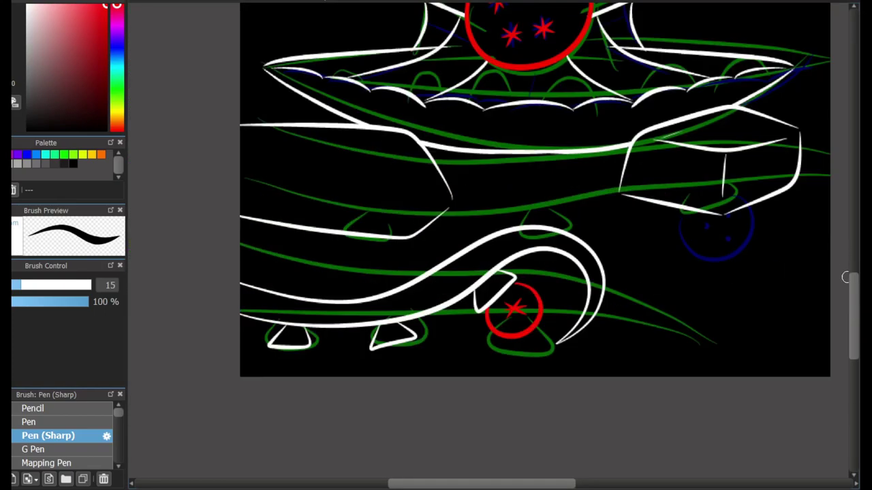
scroll(535, 240, "down", 1)
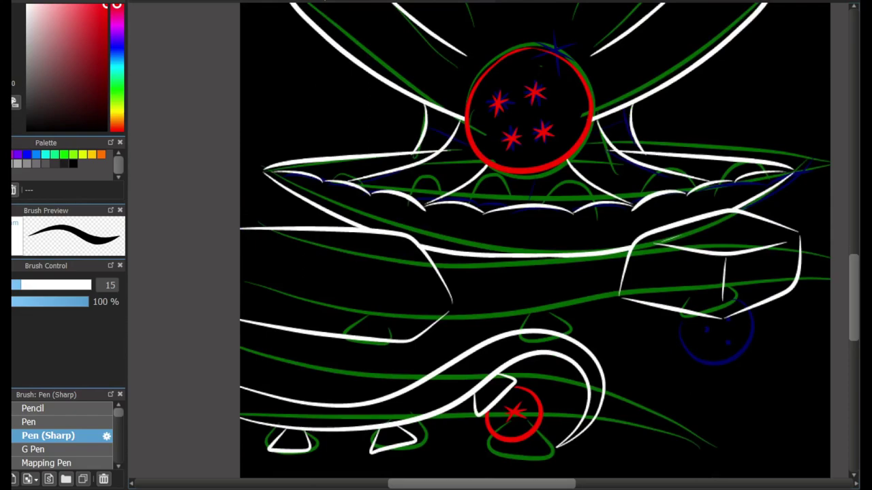
- Set the drawing colour to white and hide the green and blue sketches behind the line art
scroll(659, 326, "down", 4)
scroll(585, 340, "up", 3)
scroll(584, 347, "up", 4)
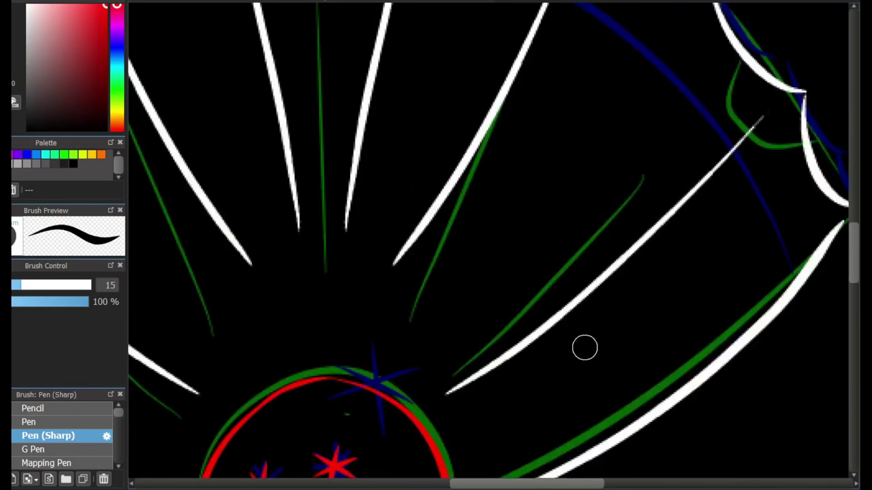
scroll(585, 341, "down", 4)
scroll(842, 222, "up", 4)
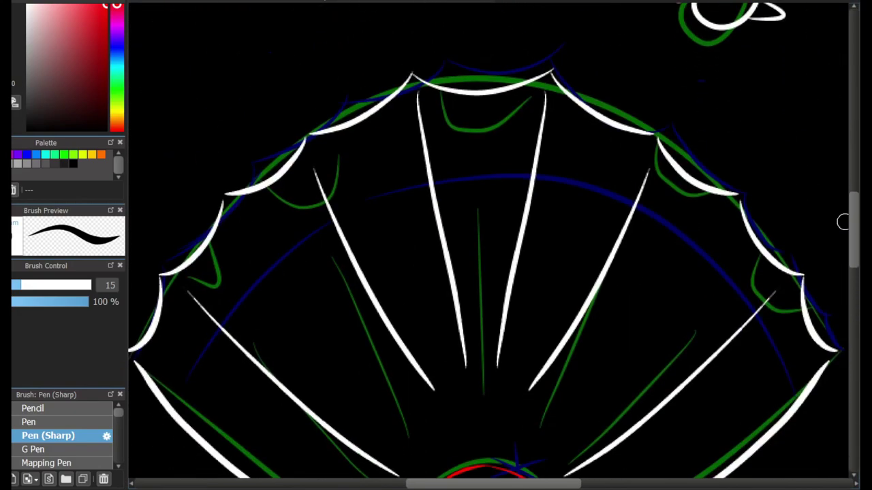
left_click(116, 109)
- Erase the overshooting ends of the lower shell's upper edge lines on both sides of the pearl
scroll(272, 83, "down", 5)
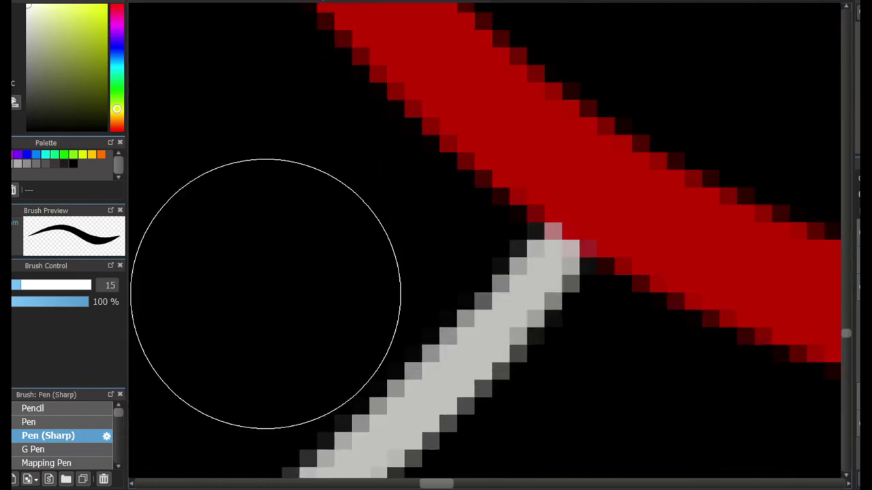
scroll(321, 278, "up", 2)
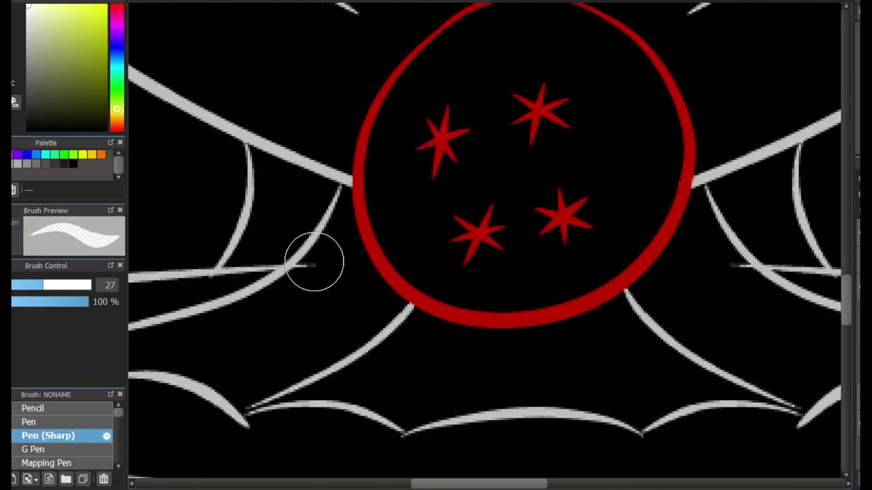
scroll(314, 259, "up", 3)
scroll(711, 262, "right", 3)
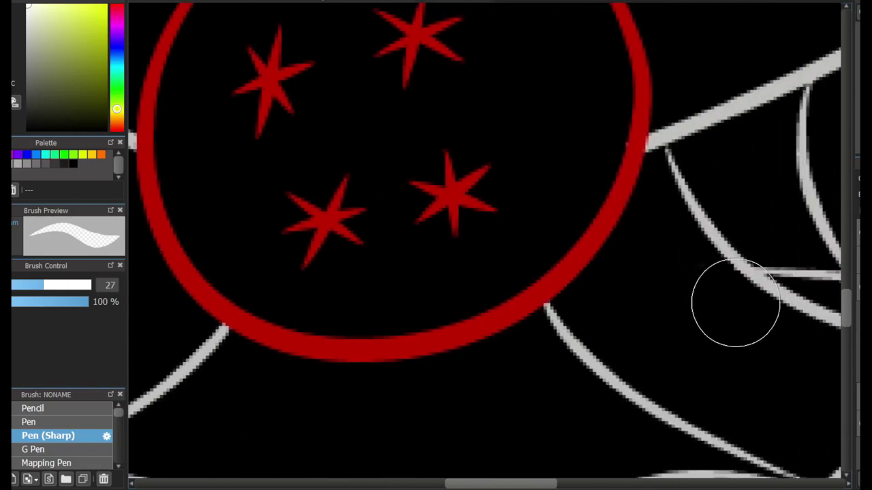
scroll(736, 302, "down", 2)
scroll(483, 245, "down", 3)
scroll(483, 245, "up", 3)
left_click(48, 435)
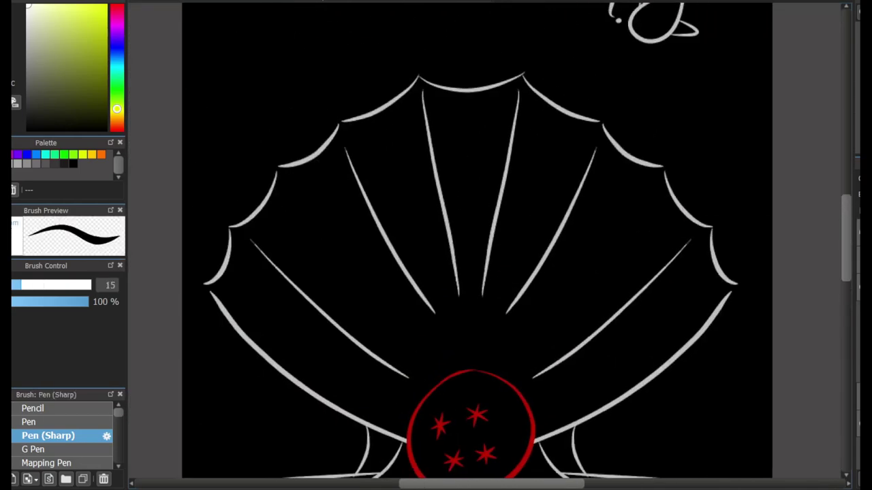
- Choose the Symmetry Pen at size 19 and place its base point on the shell's vertical centre line inside the pearl
scroll(61, 436, "down", 3)
left_click(48, 435)
scroll(422, 361, "down", 2)
left_click(451, 383, "ctrl")
left_click(452, 421, "ctrl")
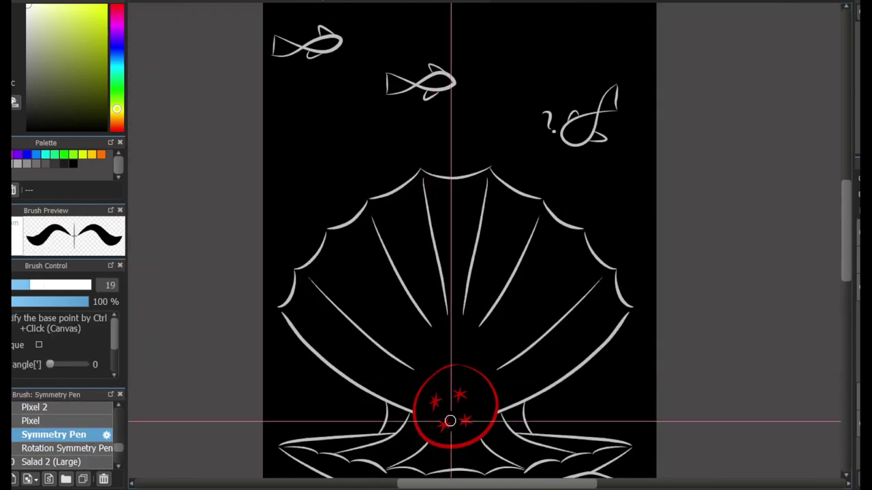
- Draw small mirrored white teeth under the side scallops of the upper shell
scroll(225, 236, "up", 5)
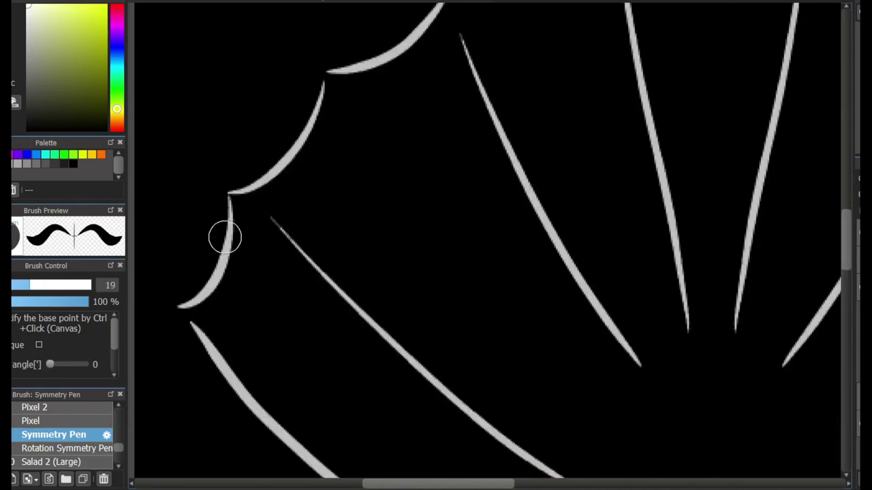
left_click_drag(222, 280, 247, 282)
left_click_drag(323, 116, 359, 150)
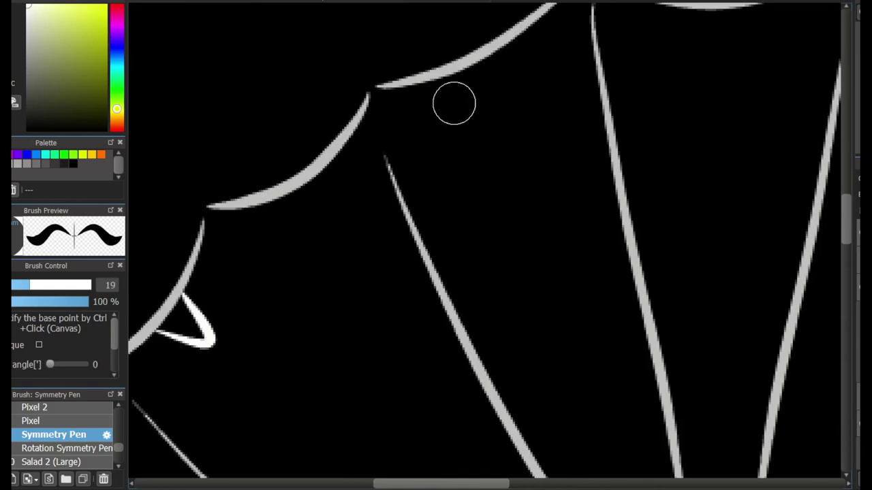
mouse_move(290, 183)
left_mouse_down()
mouse_move(327, 227)
mouse_move(317, 189)
left_mouse_up()
scroll(517, 134, "down", 2)
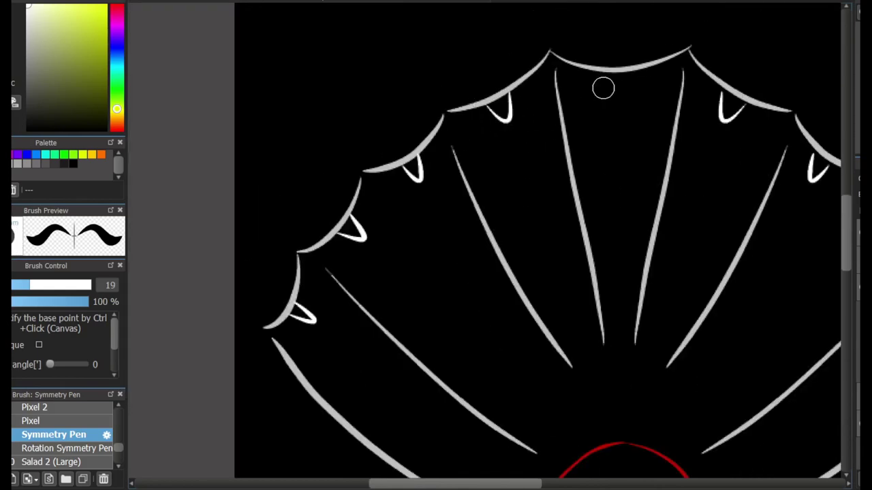
- Draw small mirrored white teeth along the lower shell's scalloped rim, including a pointed one at its centre
scroll(603, 88, "down", 2)
scroll(483, 242, "up", 3)
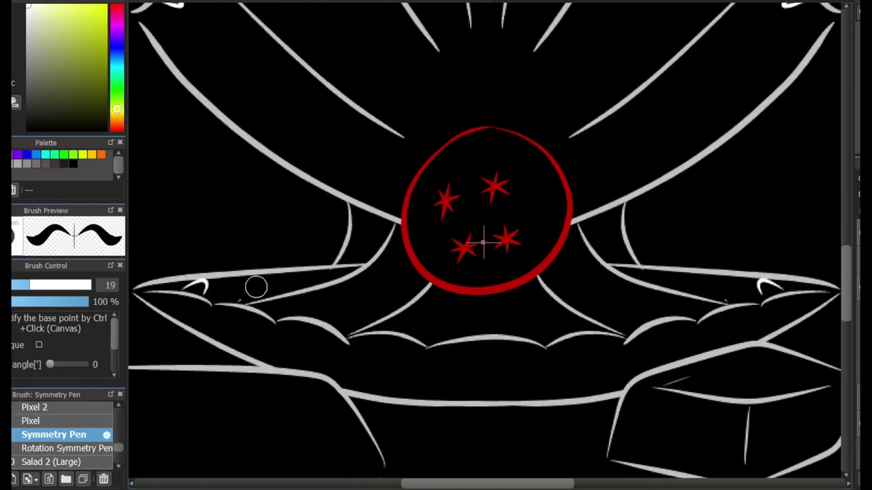
key("ctrl+z")
mouse_move(235, 301)
left_mouse_down()
mouse_move(259, 310)
mouse_move(324, 300)
left_mouse_up()
key("ctrl+z")
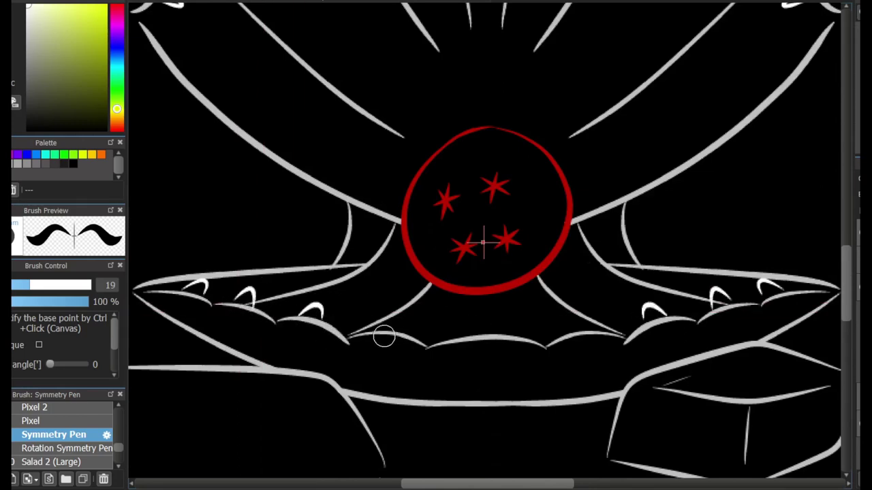
key("ctrl+z")
left_click_drag(391, 332, 401, 333)
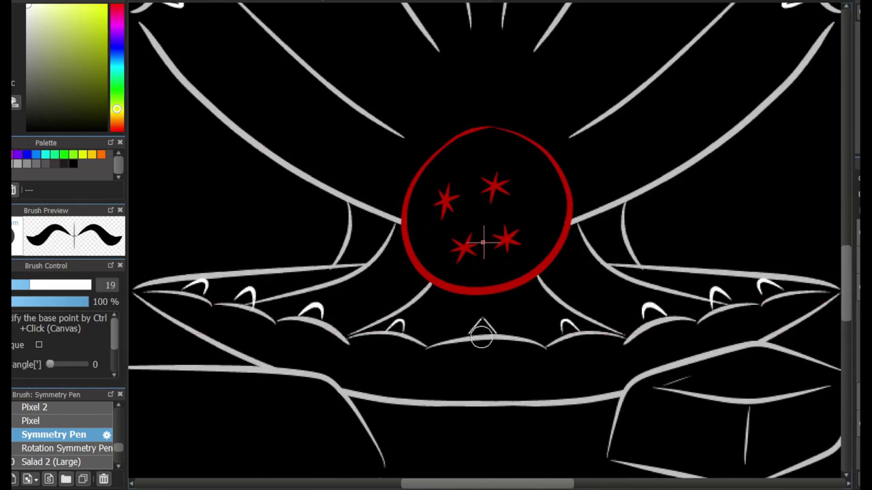
- Draw a mirrored V-shaped tooth under the upper shell's top centre scallop
scroll(479, 333, "up", 8)
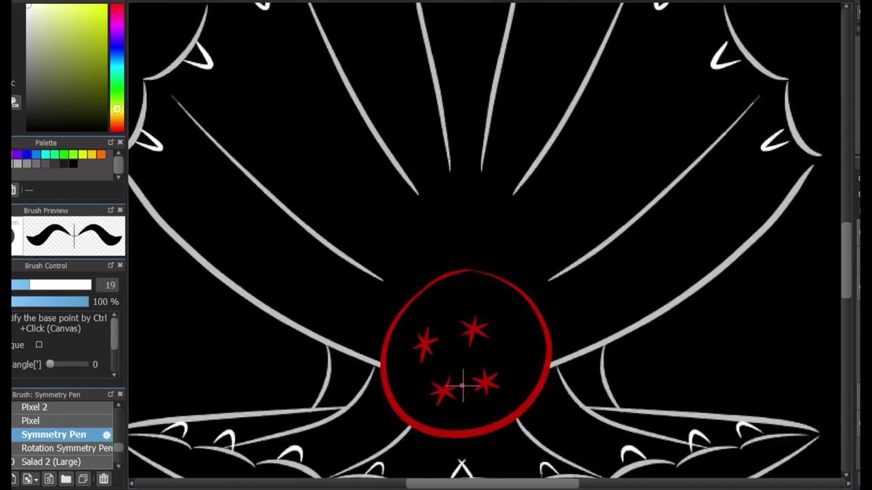
mouse_move(448, 96)
left_mouse_down()
mouse_move(440, 78)
mouse_move(448, 93)
left_mouse_up()
scroll(469, 180, "down", 10)
- Clean up the lower centre tooth's crossed tip and erase the line end running through the lower shell's second tooth from the left
scroll(468, 181, "down", 2)
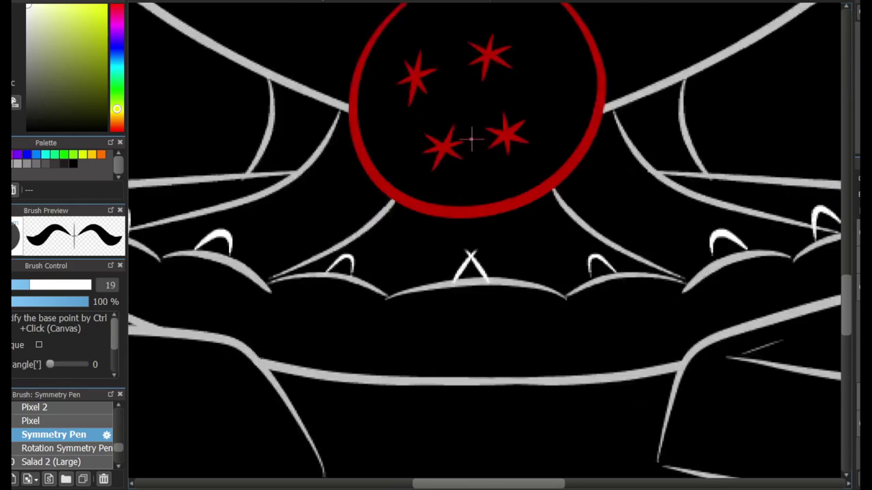
scroll(479, 233, "up", 5)
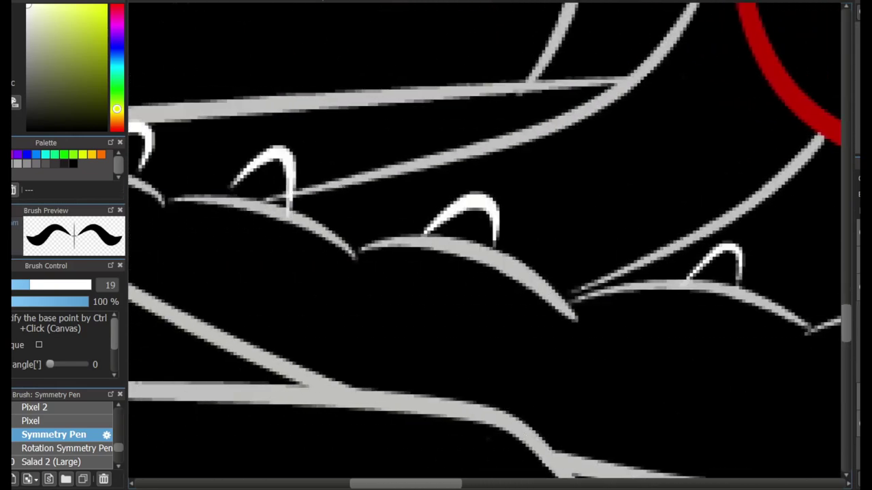
key("p")
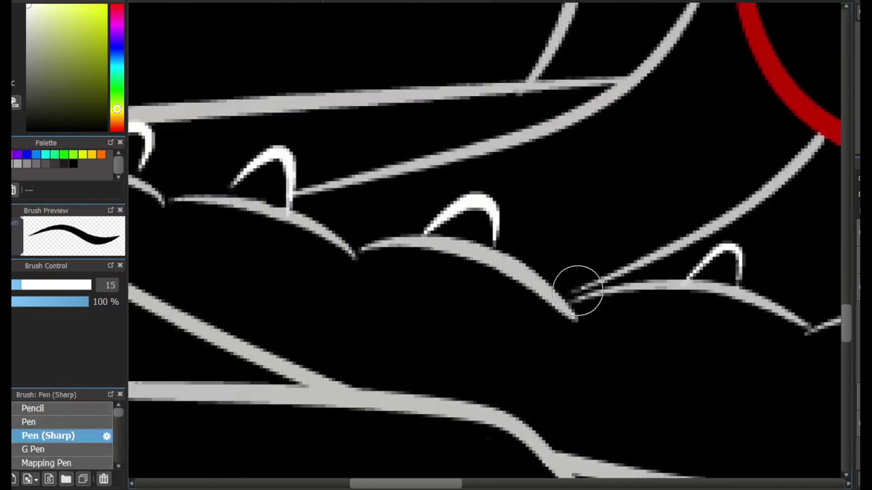
scroll(578, 292, "right", 5)
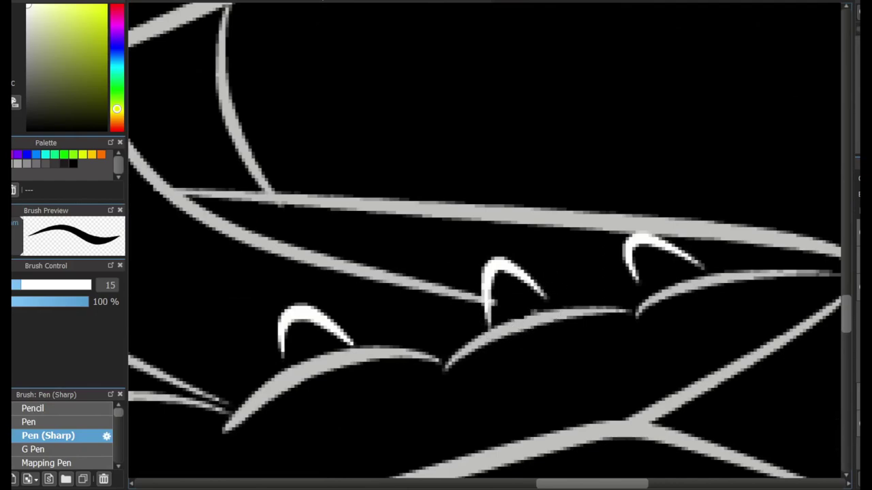
scroll(484, 245, "left", 5)
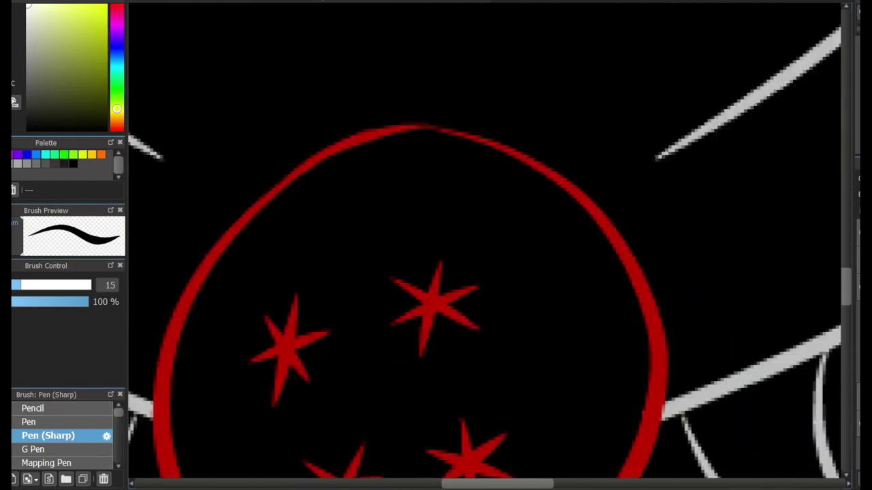
- Draw a white highlight arc just inside the pearl's upper edge with Pen (Sharp) at size 15
scroll(465, 335, "down", 3)
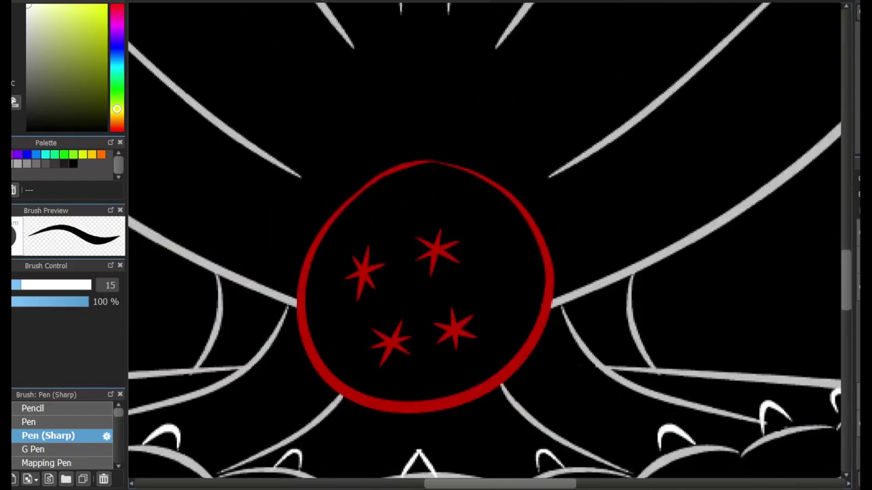
left_click_drag(400, 174, 556, 194)
key("ctrl+z")
mouse_move(368, 219)
left_mouse_down()
mouse_move(463, 249)
mouse_move(426, 189)
mouse_move(511, 236)
mouse_move(480, 199)
left_mouse_up()
key("ctrl+z")
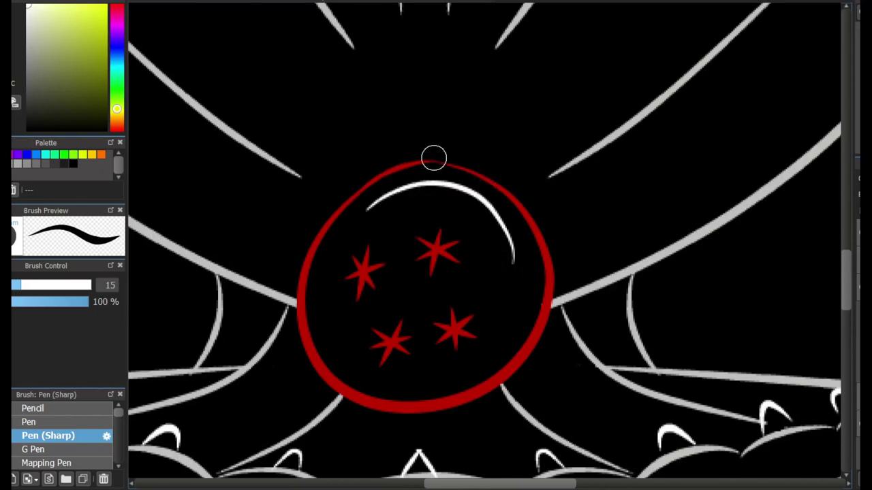
- Draw a white sparkle of thin crossing strokes over the pearl's highlight arc
mouse_move(429, 141)
left_mouse_down()
mouse_move(458, 225)
mouse_move(474, 158)
left_mouse_up()
left_click_drag(398, 141, 470, 208)
key("ctrl+z")
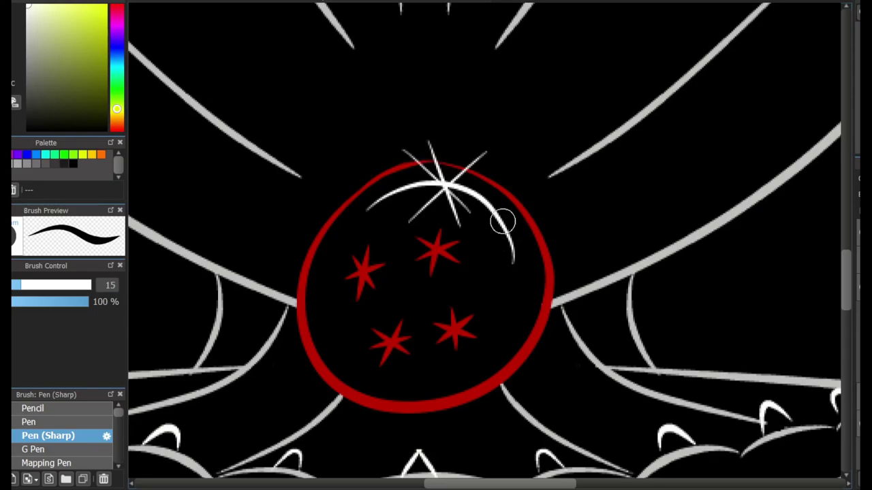
- Examine the line art of the rocks, tentacle, pearl, fish and shell rims for gaps and stray ends
scroll(483, 245, "down", 5)
scroll(483, 245, "left", 5)
scroll(484, 245, "up", 3)
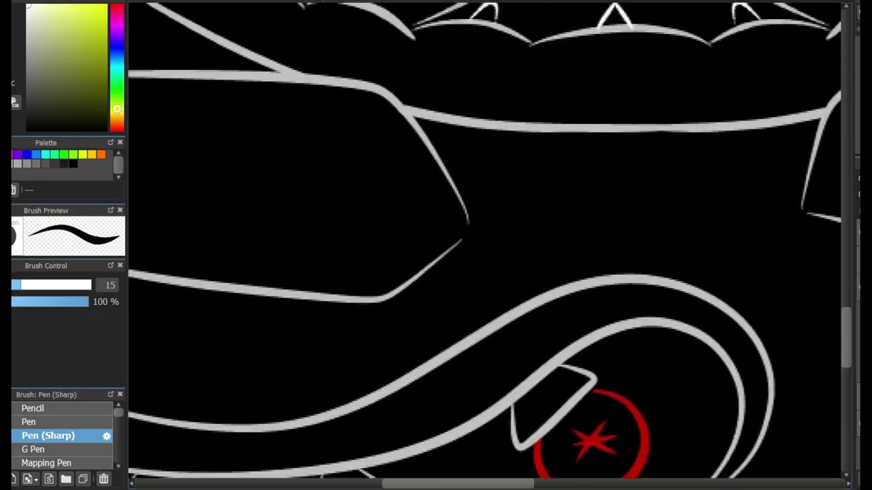
scroll(483, 245, "up", 5)
scroll(483, 245, "down", 5)
scroll(483, 245, "right", 3)
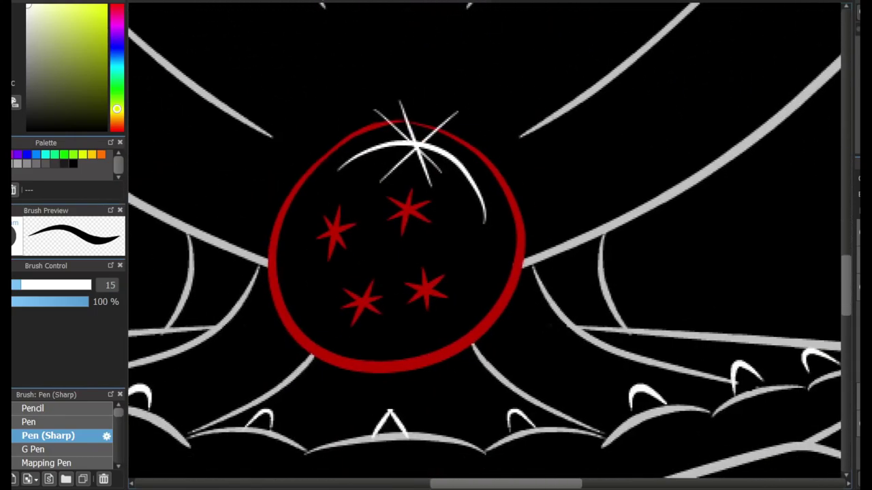
scroll(484, 245, "right", 5)
scroll(483, 245, "left", 5)
scroll(483, 245, "down", 3)
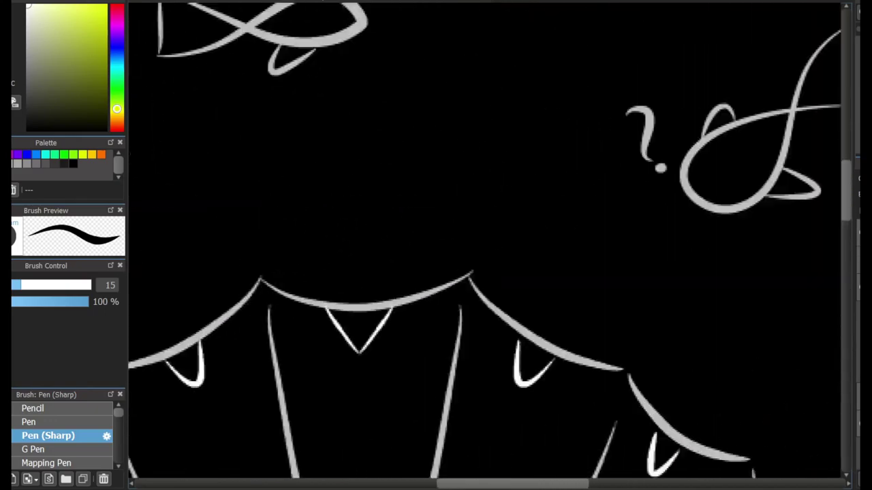
scroll(483, 245, "left", 3)
scroll(483, 245, "down", 2)
scroll(484, 245, "right", 8)
scroll(484, 245, "up", 1)
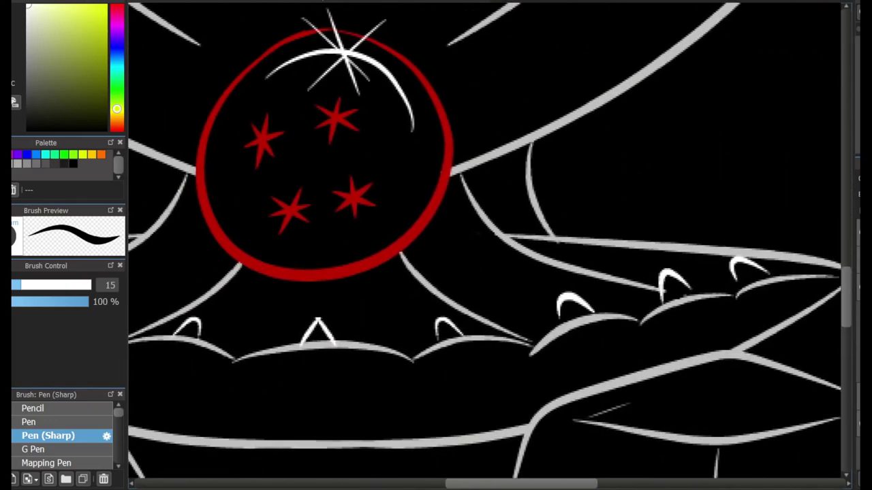
- Erase the shell line's end where it crosses the second tooth from the right on the lower shell
scroll(484, 246, "down", 2)
scroll(676, 304, "up", 3)
key("bracketright")
key("bracketright")
key("bracketright")
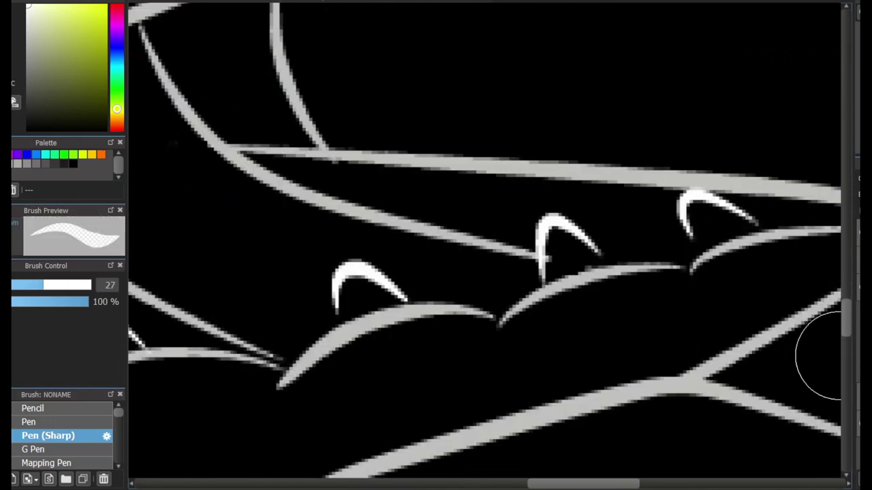
key("bracketleft")
key("bracketleft")
key("bracketleft")
- Extend the open ends of the lower shell's two outermost right teeth down to the scalloped rim
left_click_drag(555, 219, 616, 264)
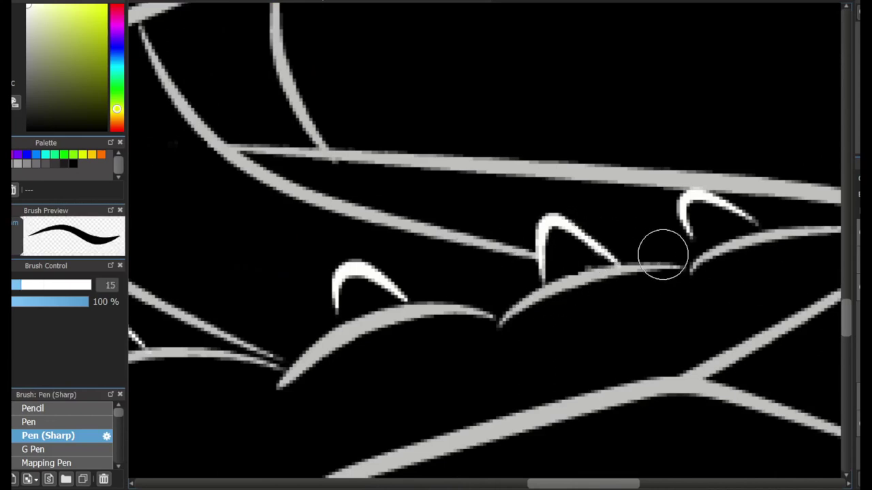
left_click_drag(684, 199, 694, 259)
left_click_drag(741, 219, 756, 226)
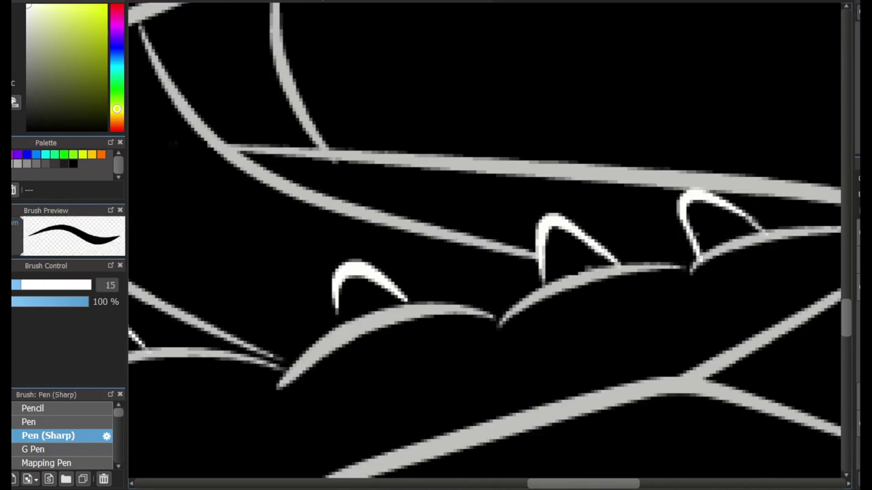
- Extend the upper shell's two outermost right teeth to meet their scallops and close the gap at the adjoining scallop corner
scroll(568, 323, "down", 5)
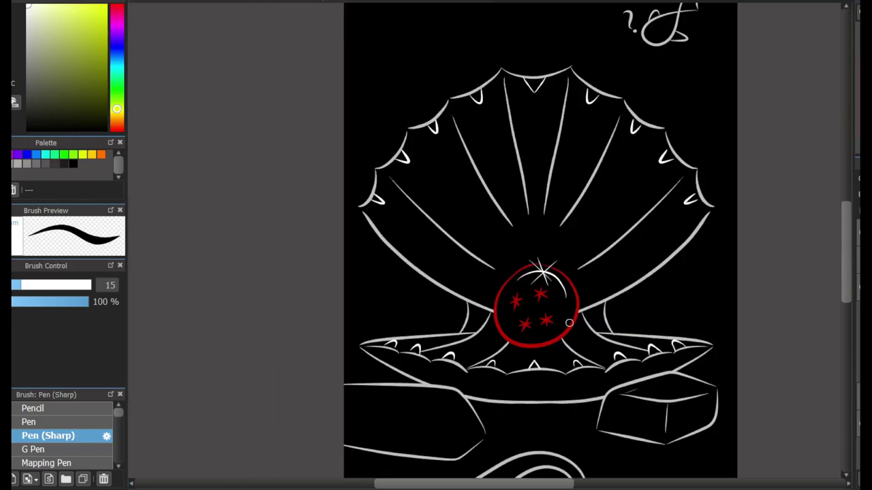
scroll(638, 136, "up", 6)
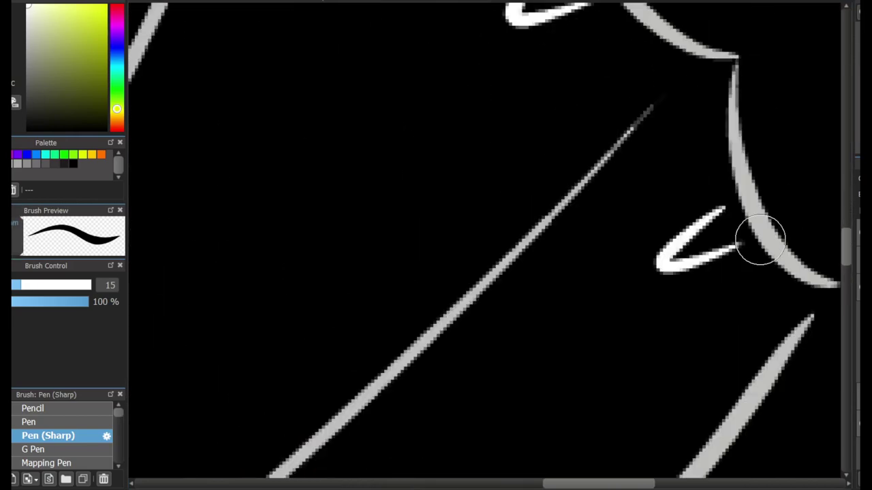
scroll(550, 243, "up", 5)
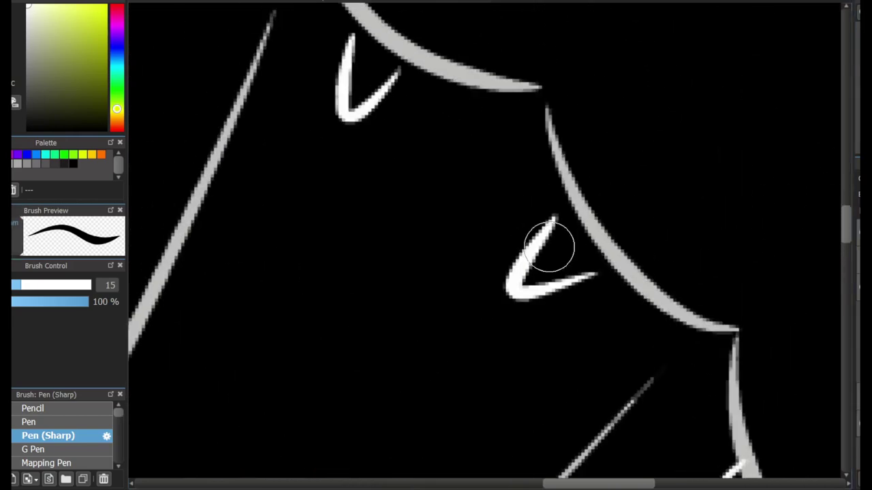
left_click_drag(575, 199, 574, 279)
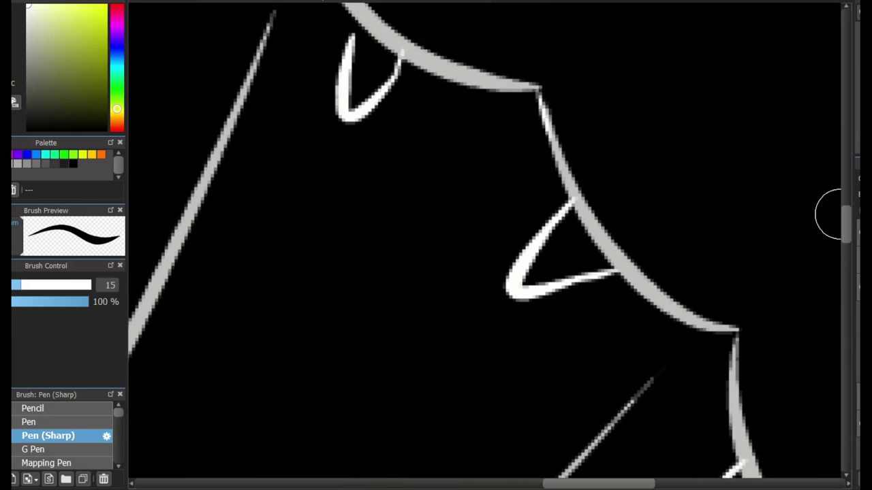
- Join the upper shell's next two right teeth to their scallops and connect the gap between those scallops
scroll(742, 216, "up", 4)
left_click_drag(350, 205, 350, 248)
scroll(539, 335, "down", 3)
scroll(544, 116, "left", 2)
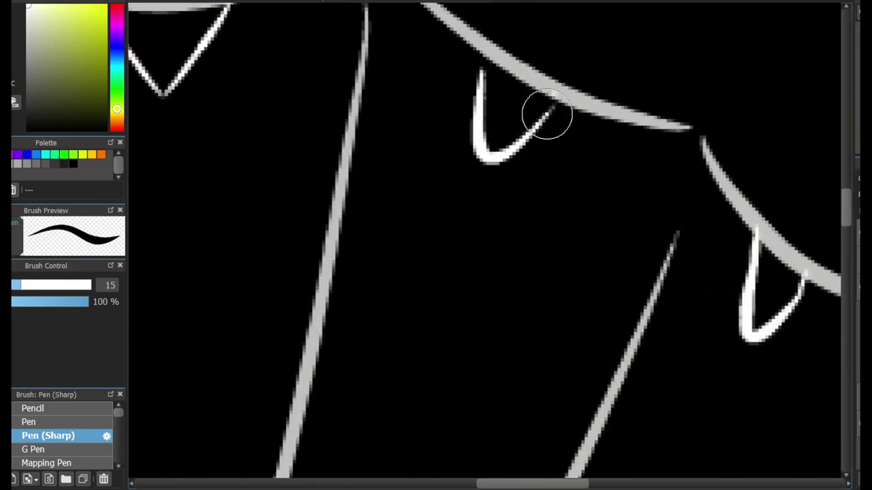
mouse_move(666, 129)
left_mouse_down()
mouse_move(696, 125)
mouse_move(701, 150)
left_mouse_up()
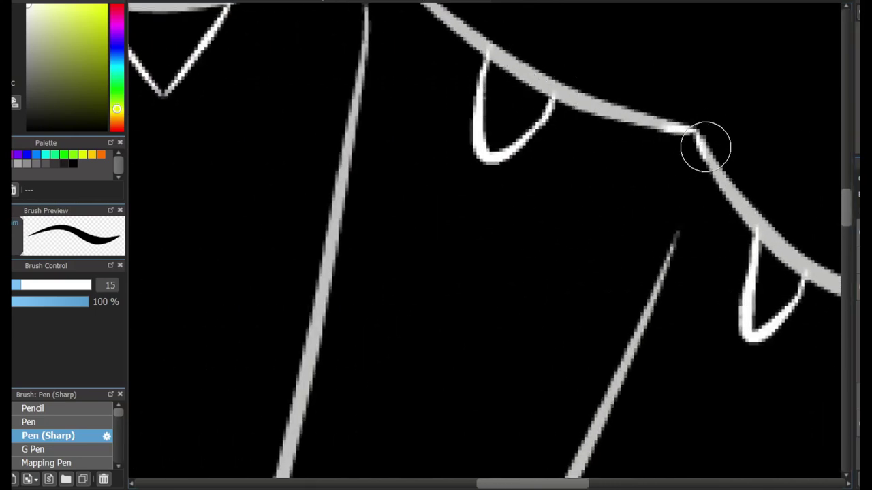
- Connect the gap between the first and second scallops left of the upper shell's central scallop
scroll(638, 229, "down", 5)
scroll(406, 184, "up", 5)
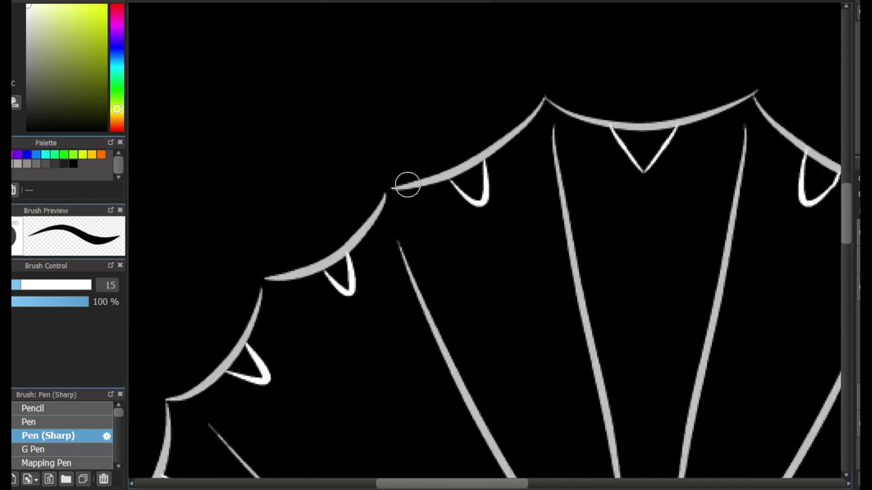
left_click_drag(347, 188, 426, 192)
scroll(426, 191, "down", 5)
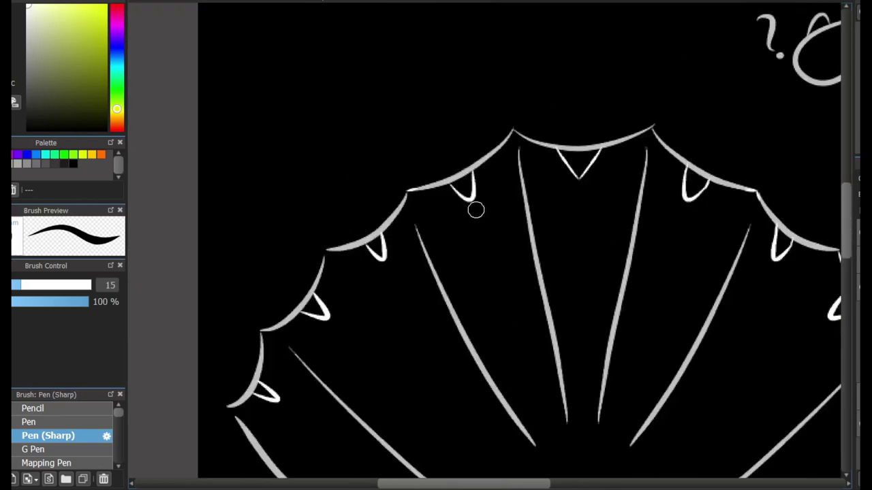
- Draw a wide, shallow white curve under the pearl, with both ends curling up beside it to form a cushion
scroll(472, 207, "down", 10)
scroll(469, 147, "up", 2)
scroll(470, 146, "up", 5)
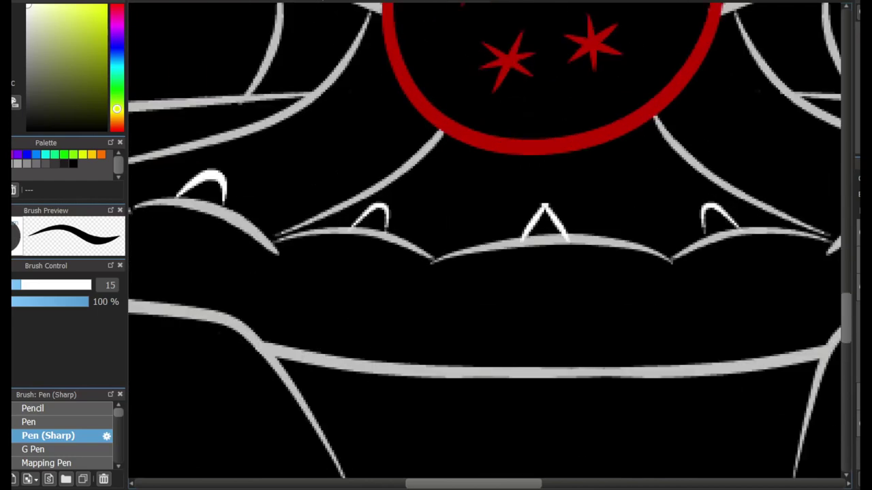
left_click_drag(320, 119, 297, 208)
key("ctrl+z")
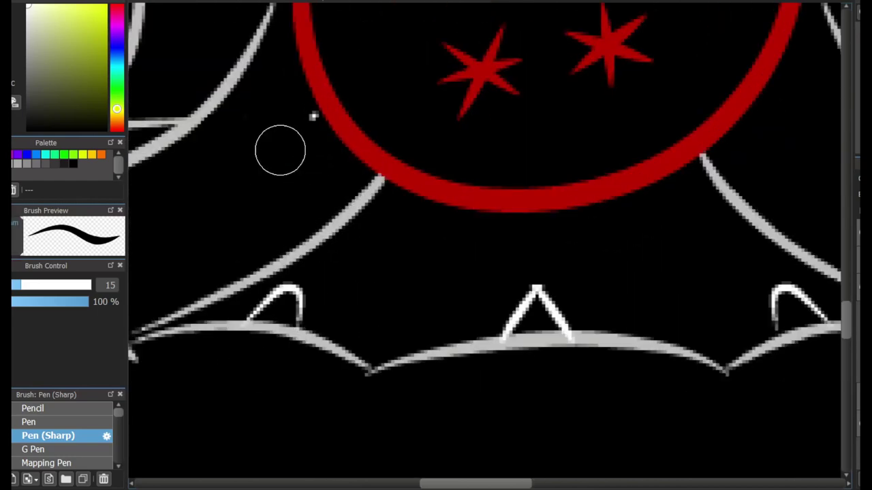
mouse_move(278, 147)
left_mouse_down()
mouse_move(663, 237)
mouse_move(681, 195)
left_mouse_up()
key("ctrl+z")
mouse_move(325, 137)
left_mouse_down()
mouse_move(459, 258)
mouse_move(732, 136)
left_mouse_up()
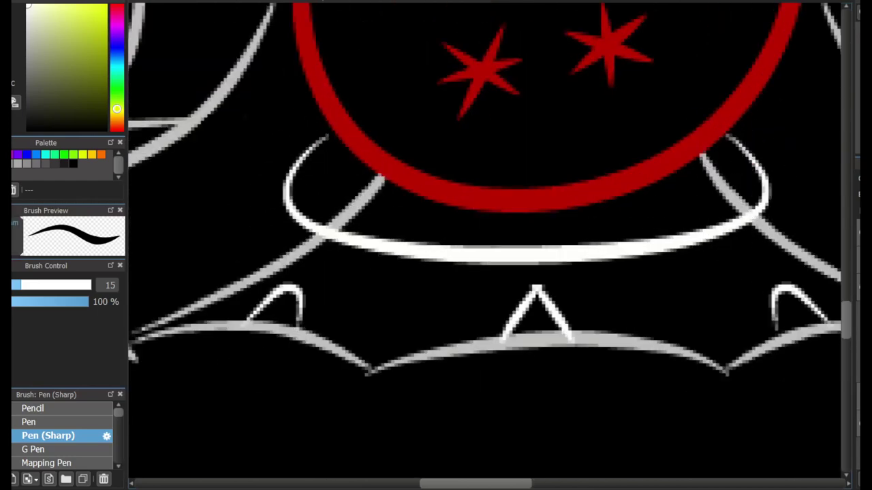
- Erase the shell lines that run inside the white cushion on both sides of the pearl
key("e")
mouse_move(340, 188)
left_mouse_down()
mouse_move(378, 201)
mouse_move(370, 187)
mouse_move(377, 184)
mouse_move(340, 214)
left_mouse_up()
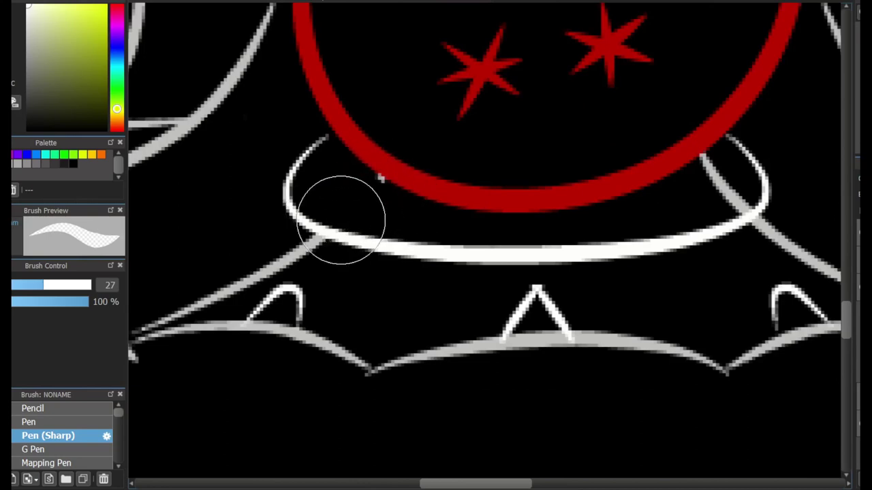
mouse_move(724, 171)
left_mouse_down()
mouse_move(730, 200)
mouse_move(746, 213)
left_mouse_up()
key("b")
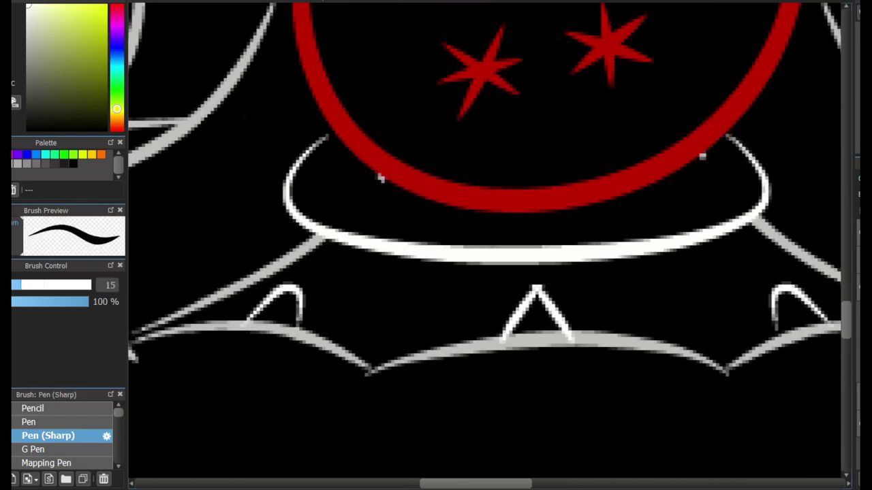
- Draw a short slanted white stroke across the pearl's lower-left edge and a mirrored one across its lower-right edge
left_click_drag(388, 144, 374, 210)
key("ctrl+z")
left_click_drag(394, 141, 364, 197)
left_click_drag(693, 131, 724, 184)
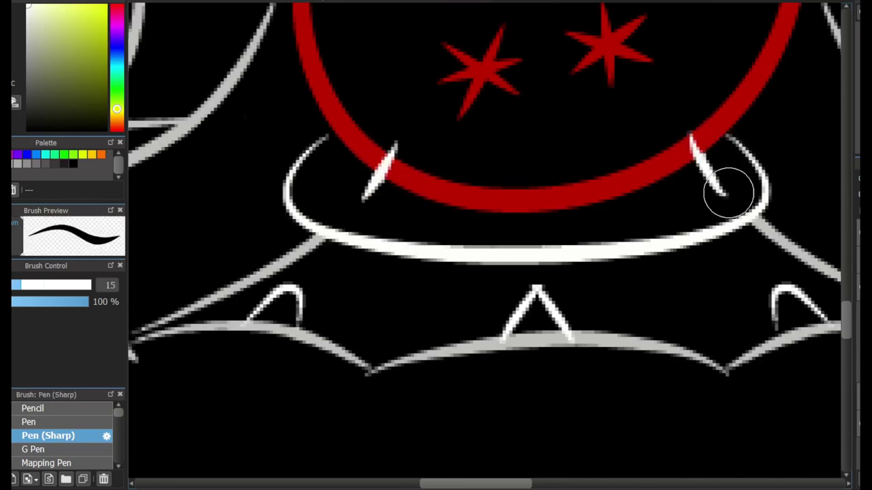
- Draw a second, thinner tentacle tip with a small sucker behind the left part of the large tentacle
scroll(788, 214, "up", 3)
scroll(592, 213, "down", 5)
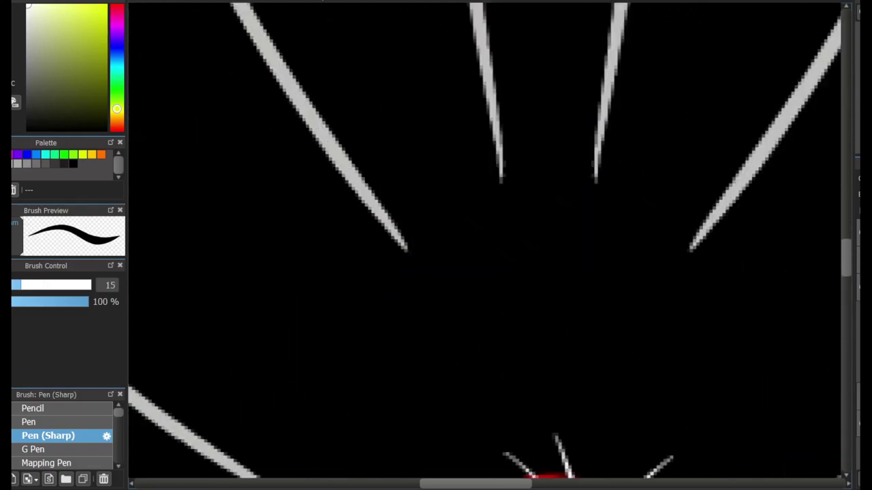
scroll(795, 230, "down", 3)
scroll(795, 230, "down", 10)
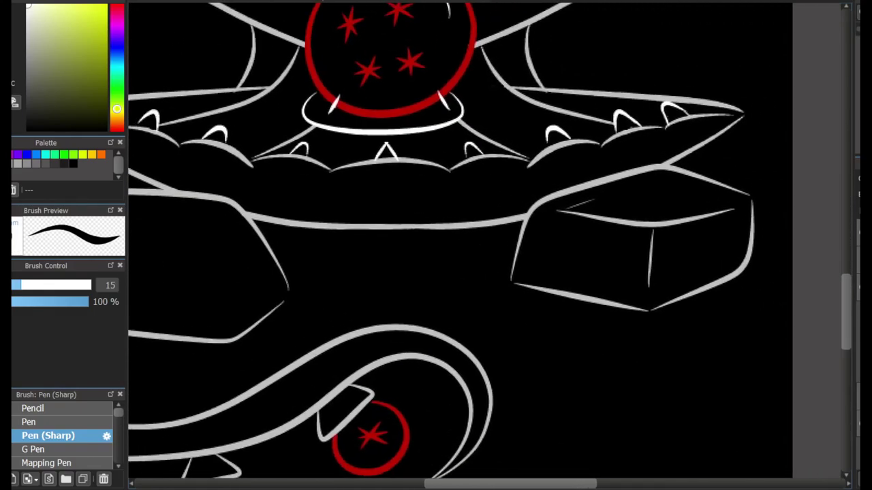
left_click_drag(191, 333, 343, 322)
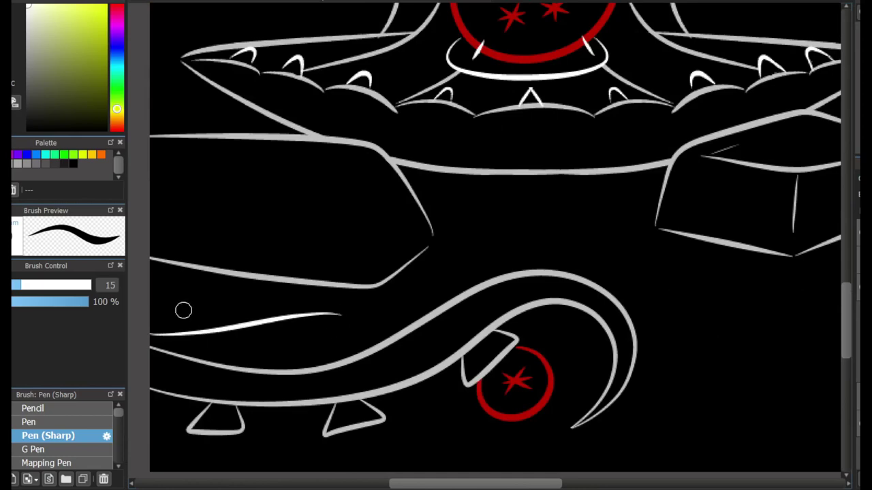
key("ctrl+z")
left_click_drag(151, 348, 361, 327)
mouse_move(355, 330)
left_mouse_down()
mouse_move(283, 363)
mouse_move(255, 360)
mouse_move(294, 334)
left_mouse_up()
scroll(334, 361, "up", 3)
scroll(728, 211, "down", 3)
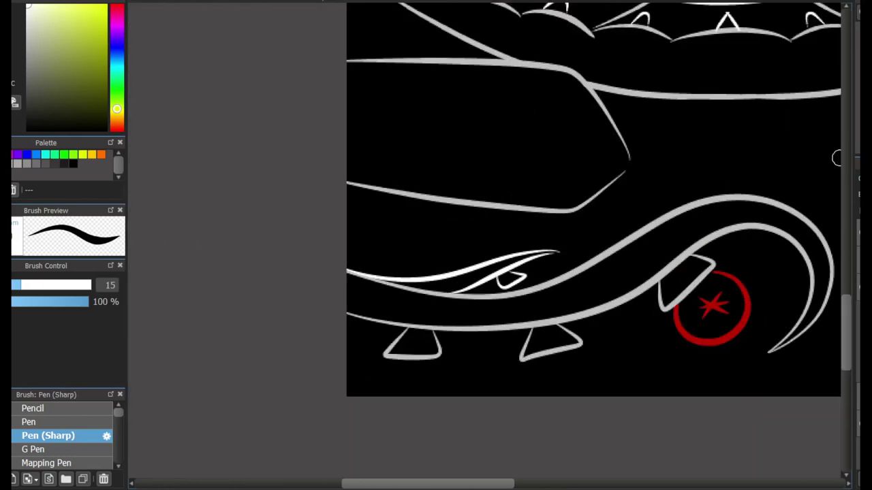
scroll(727, 211, "up", 12)
scroll(487, 242, "right", 3)
scroll(487, 242, "down", 1)
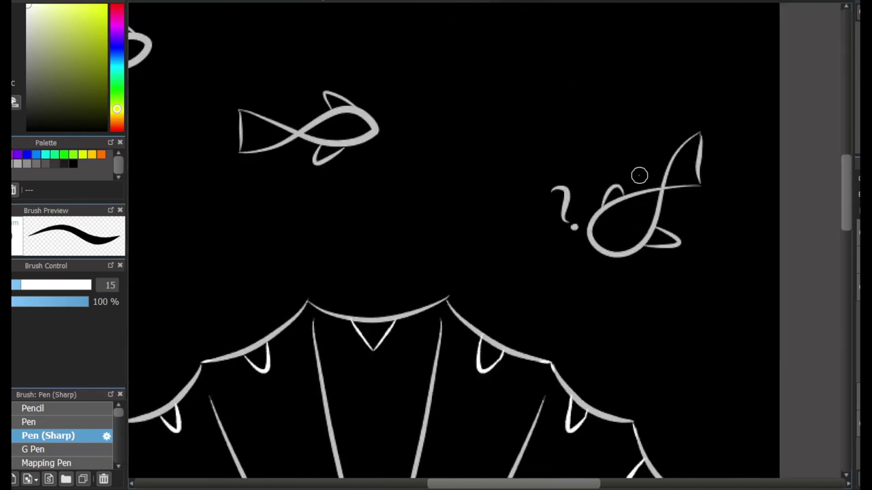
scroll(822, 146, "left", 3)
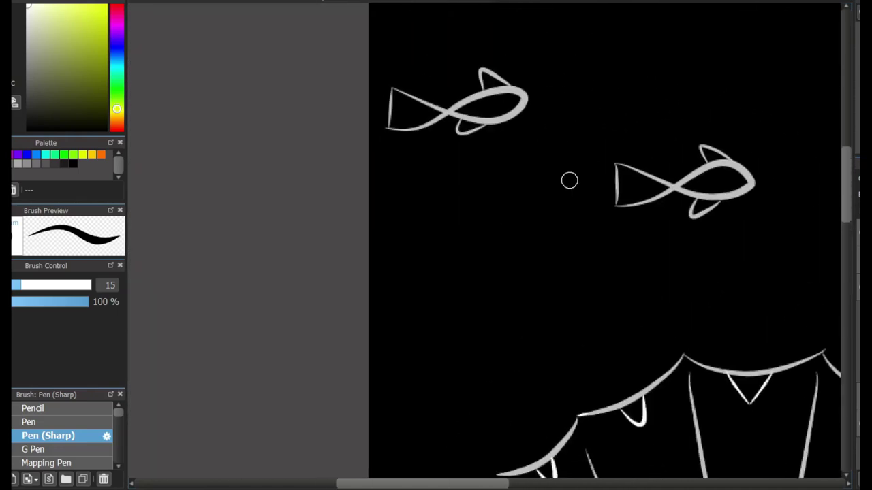
key("ctrl+z")
mouse_move(691, 142)
left_mouse_down()
mouse_move(630, 147)
mouse_move(738, 102)
left_mouse_up()
key("ctrl+z")
scroll(770, 142, "right", 5)
scroll(770, 143, "down", 2)
scroll(493, 171, "up", 4)
key("ctrl+z")
scroll(439, 204, "up", 2)
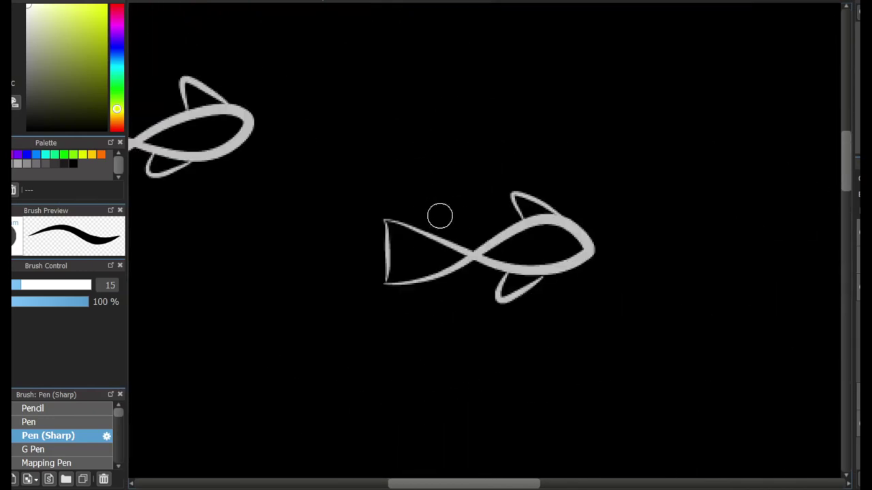
- Draw wavy motion lines above and below the two left fish and curved ones on both sides of the right fish's tail
left_click_drag(355, 203, 488, 193)
left_click_drag(216, 292, 371, 301)
scroll(305, 334, "left", 5)
left_click_drag(239, 81, 412, 83)
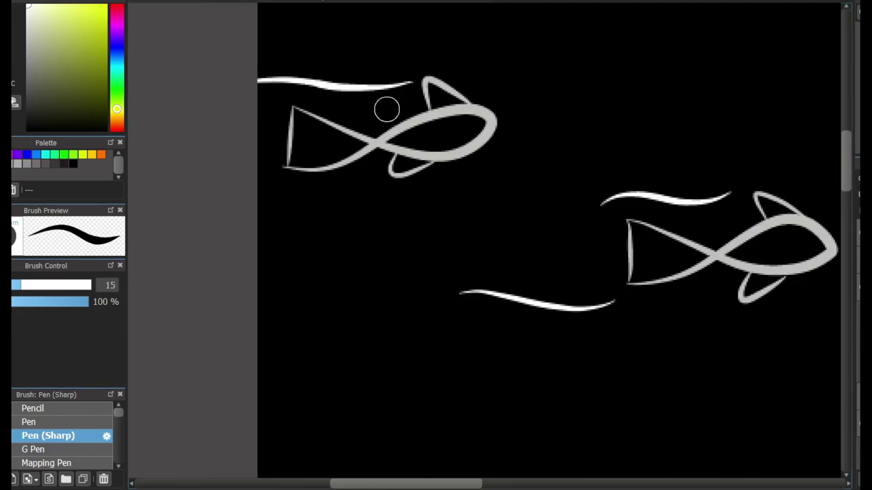
key("ctrl+z")
left_click_drag(258, 71, 398, 87)
left_click_drag(340, 199, 211, 201)
left_click_drag(837, 152, 125, 93)
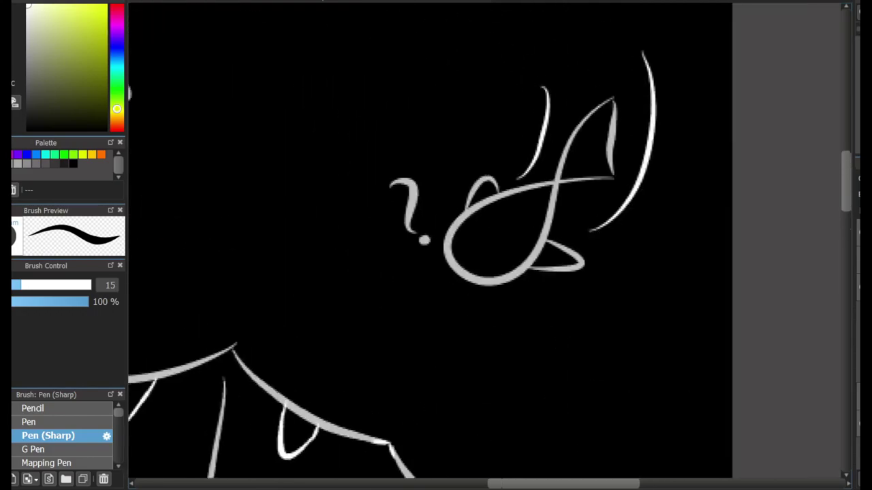
- Inspect the shells, pearl, rocks and tentacle up close for open joins or missing details
scroll(484, 245, "down", 5)
scroll(485, 246, "right", 5)
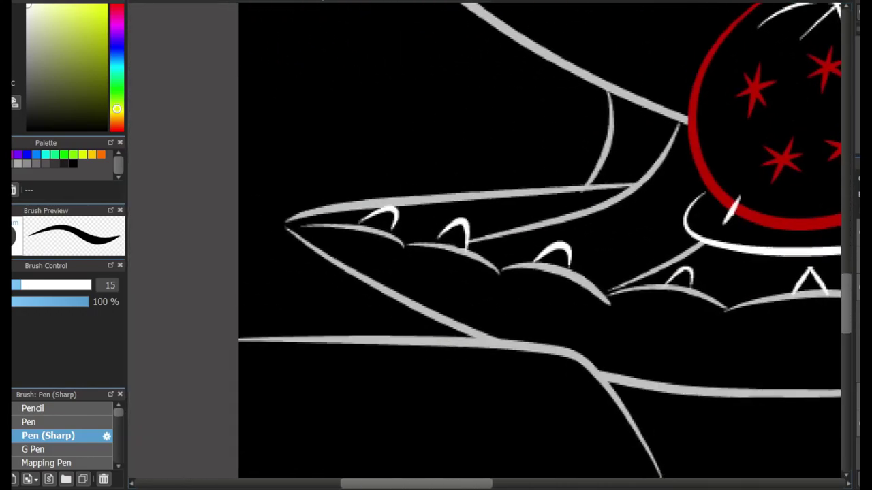
scroll(257, 227, "right", 1)
scroll(348, 237, "right", 5)
scroll(348, 236, "up", 3)
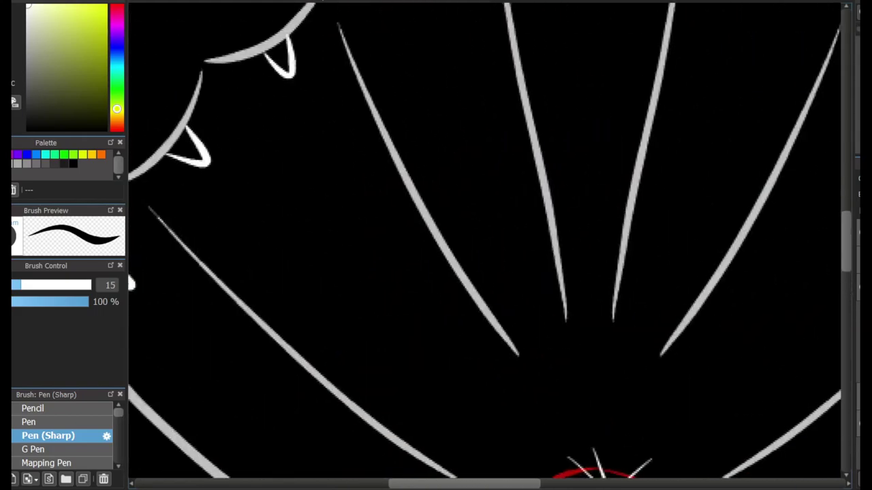
scroll(484, 245, "down", 10)
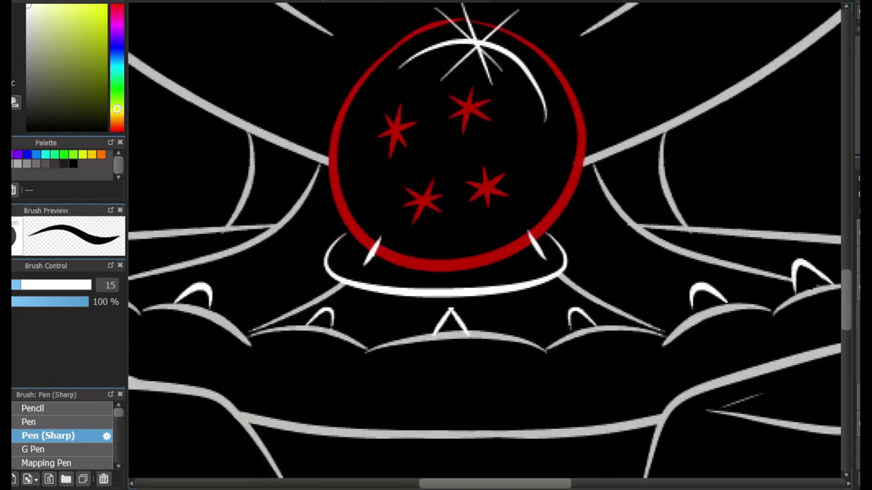
scroll(484, 245, "left", 3)
scroll(484, 245, "right", 1)
scroll(484, 245, "up", 3)
scroll(484, 245, "left", 2)
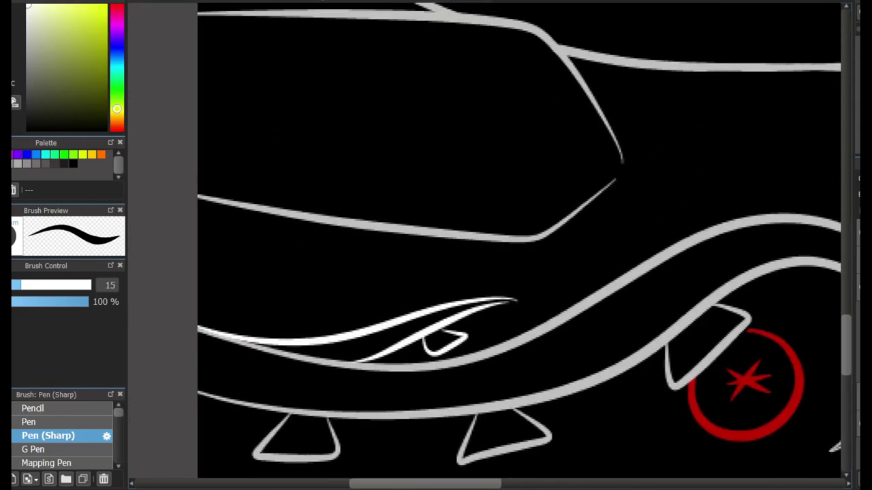
scroll(485, 245, "right", 2)
scroll(485, 245, "down", 1)
left_click_drag(425, 297, 452, 356)
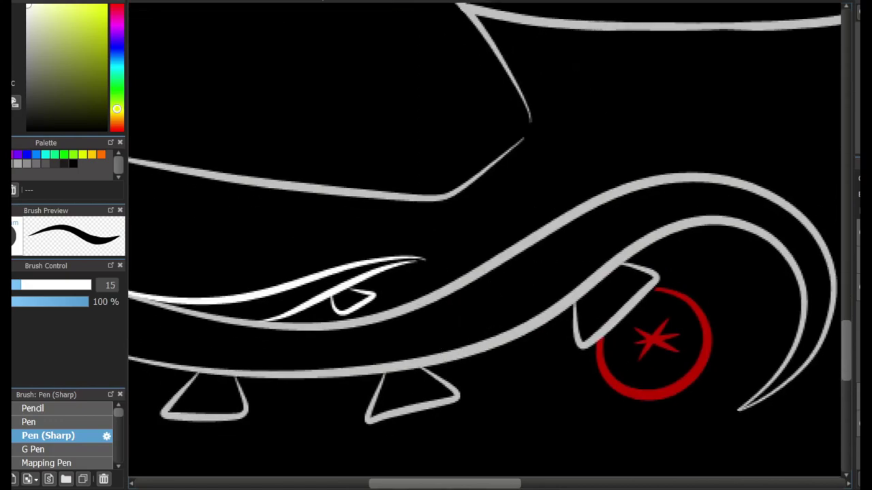
scroll(484, 245, "up", 5)
scroll(484, 246, "down", 5)
scroll(484, 246, "up", 5)
scroll(484, 246, "down", 5)
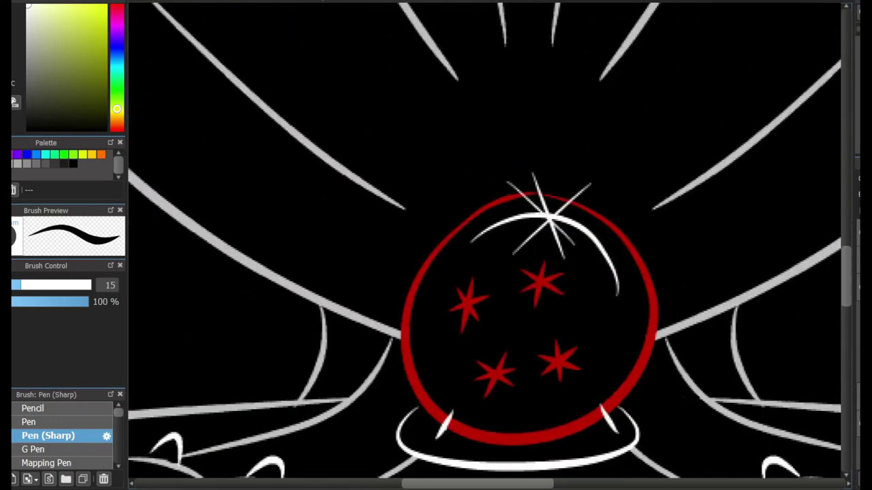
scroll(484, 245, "down", 5)
scroll(758, 247, "down", 5)
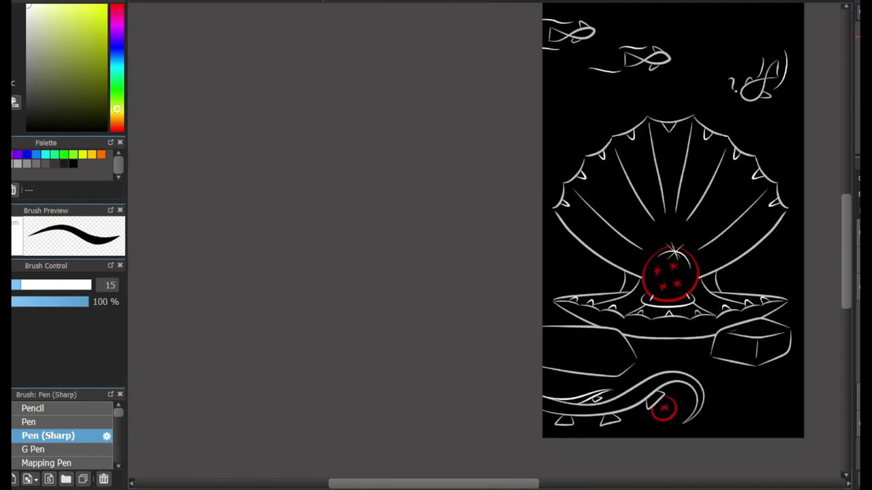
- Restore the line art to full brightness and check the whole drawing in normal and mirrored view
scroll(758, 247, "up", 4)
scroll(758, 247, "down", 5)
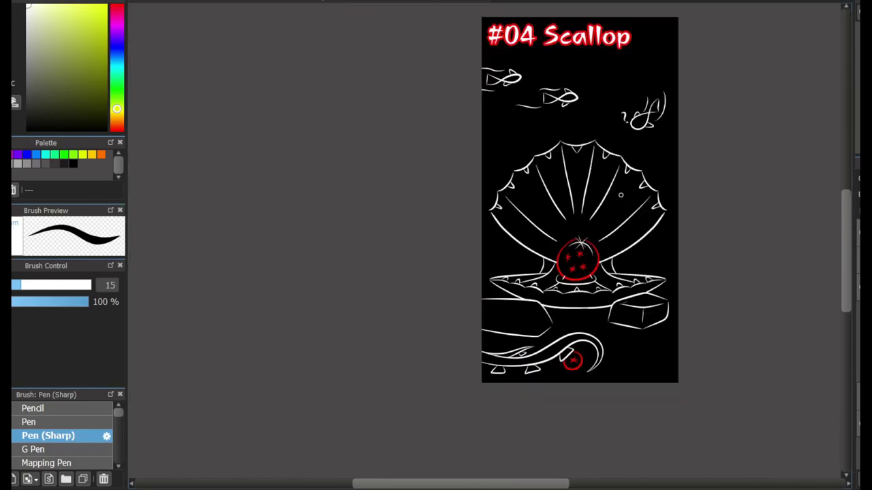
scroll(606, 384, "up", 3)
scroll(608, 396, "up", 2)
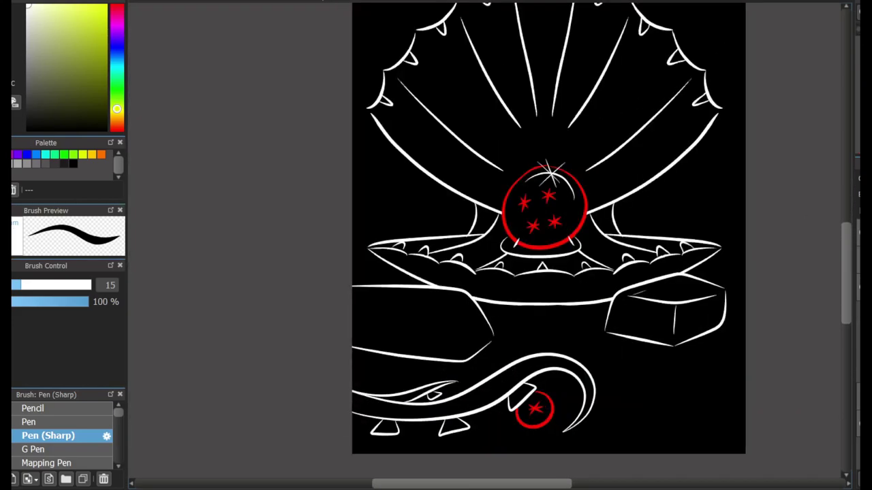
scroll(758, 157, "right", 3)
scroll(758, 157, "down", 4)
scroll(759, 157, "up", 6)
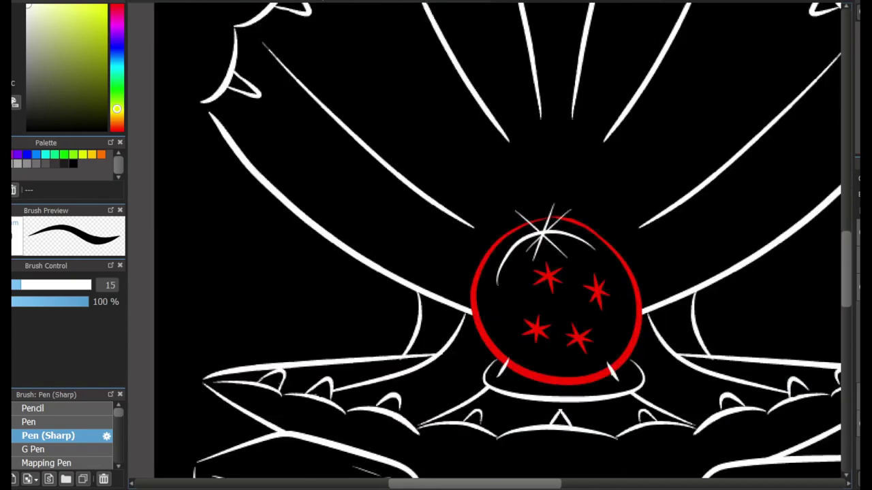
scroll(551, 320, "down", 5)
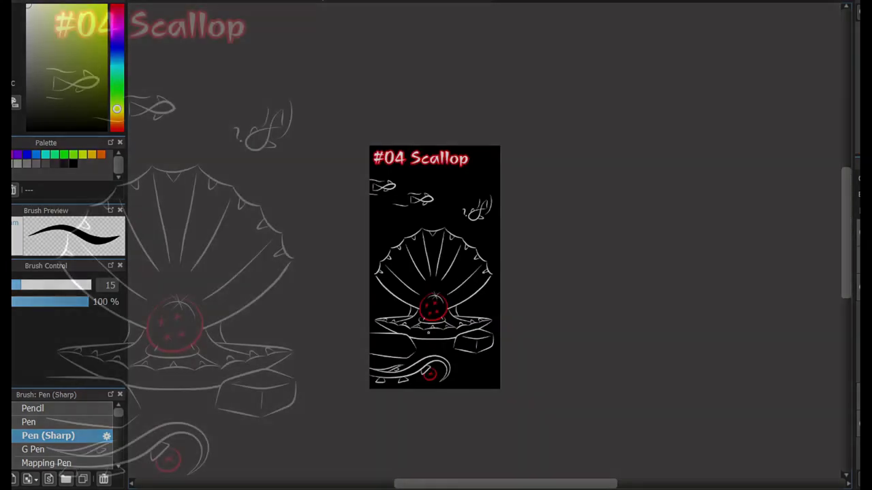